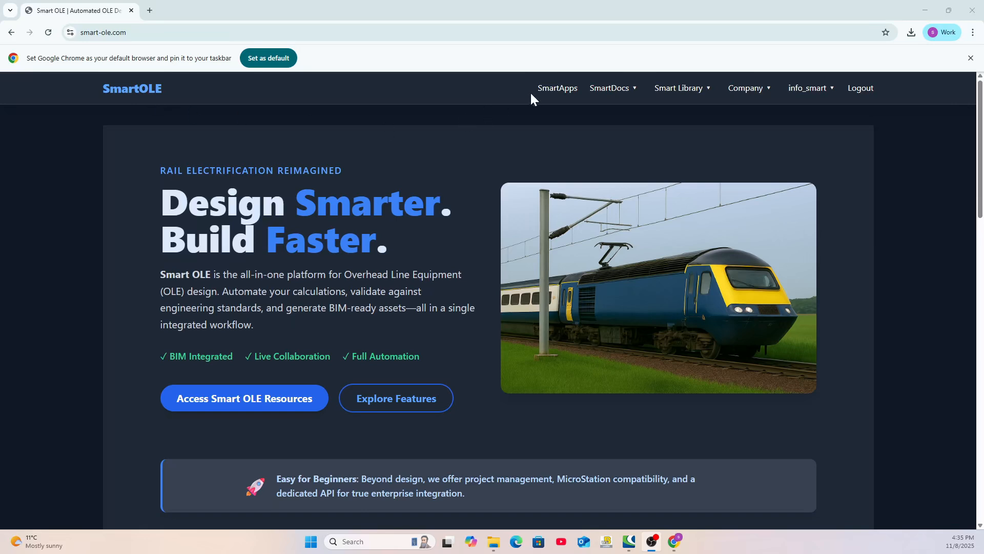
# Download the SmartOLE Cells Library v02 from the SmartApps page and switch to the Downloads folder in File Explorer
pyautogui.click(555, 90)
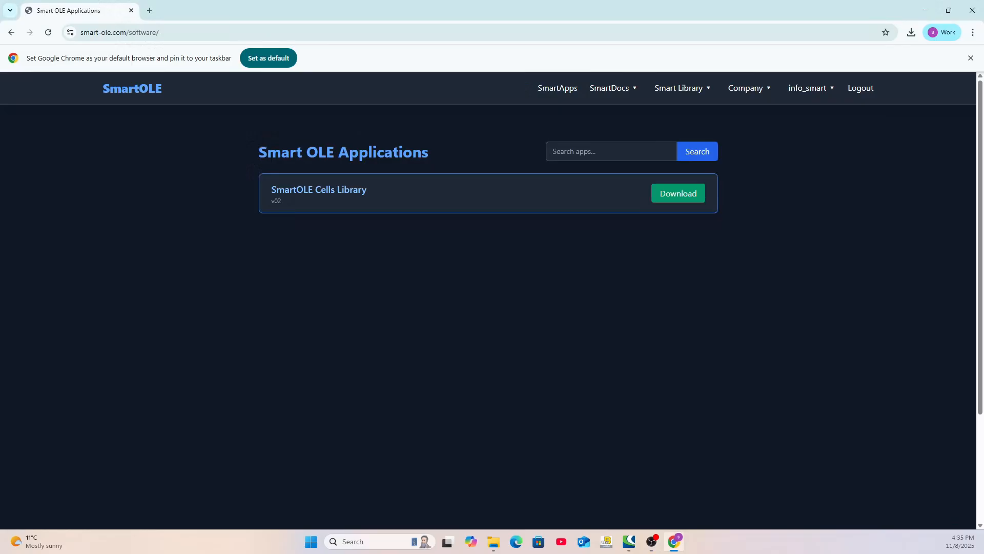
pyautogui.click(674, 199)
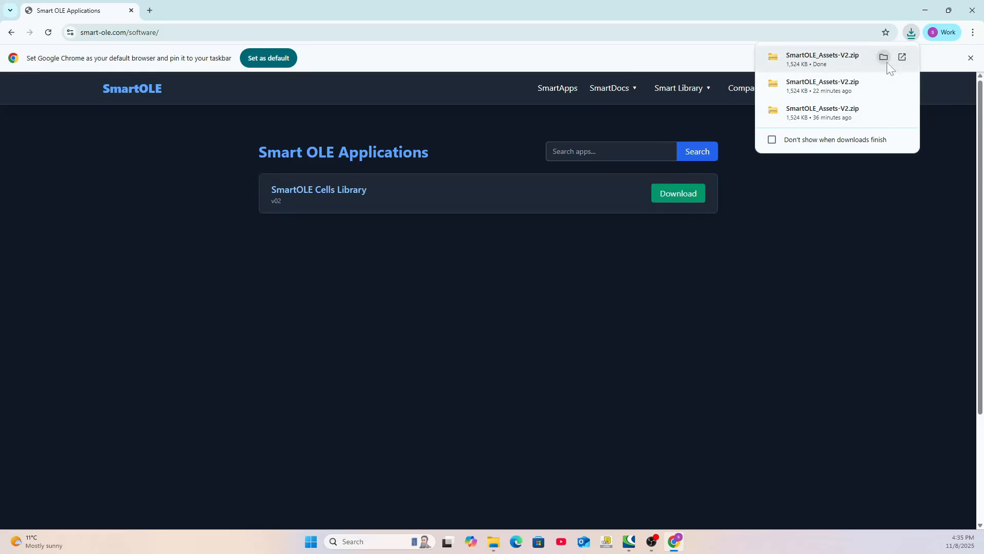
pyautogui.click(884, 58)
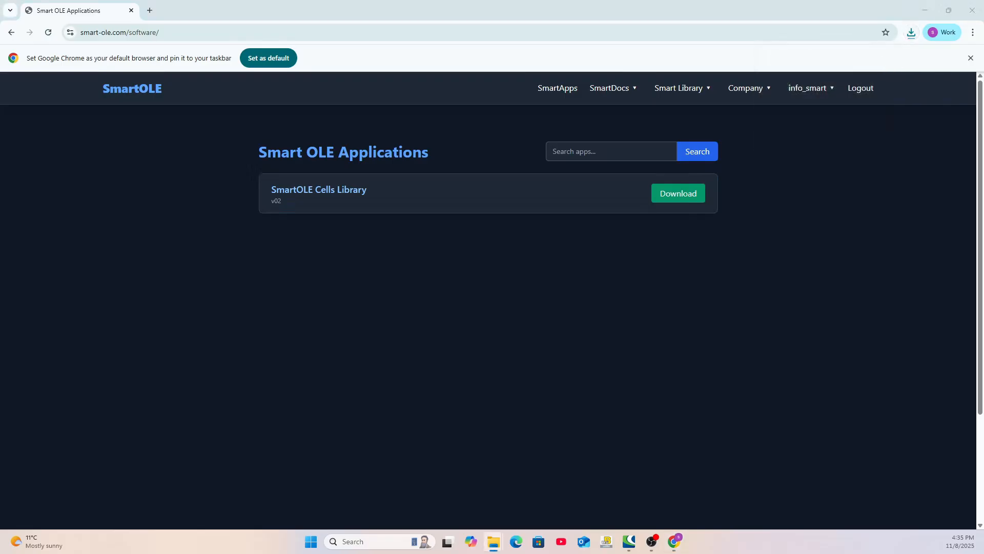
pyautogui.moveTo(493, 542)
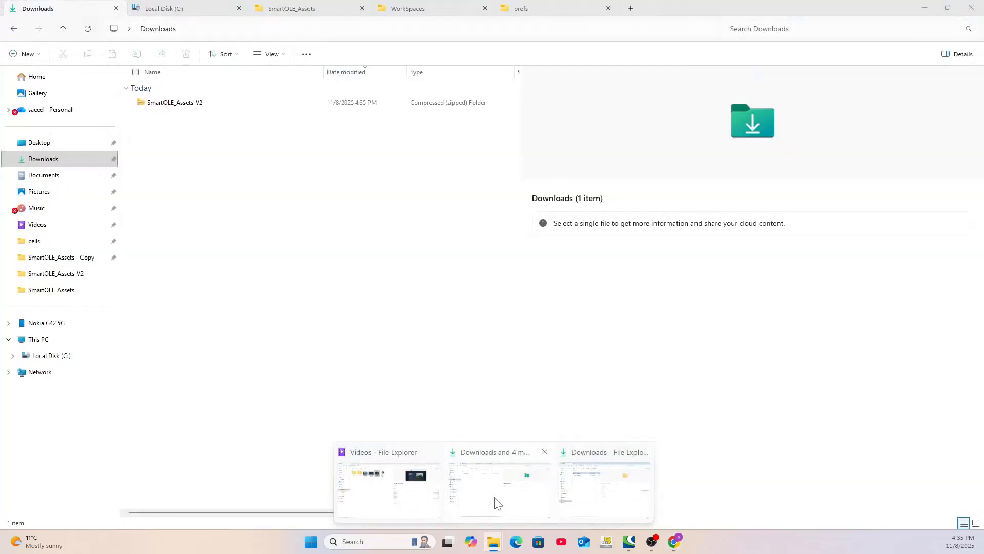
pyautogui.click(494, 498)
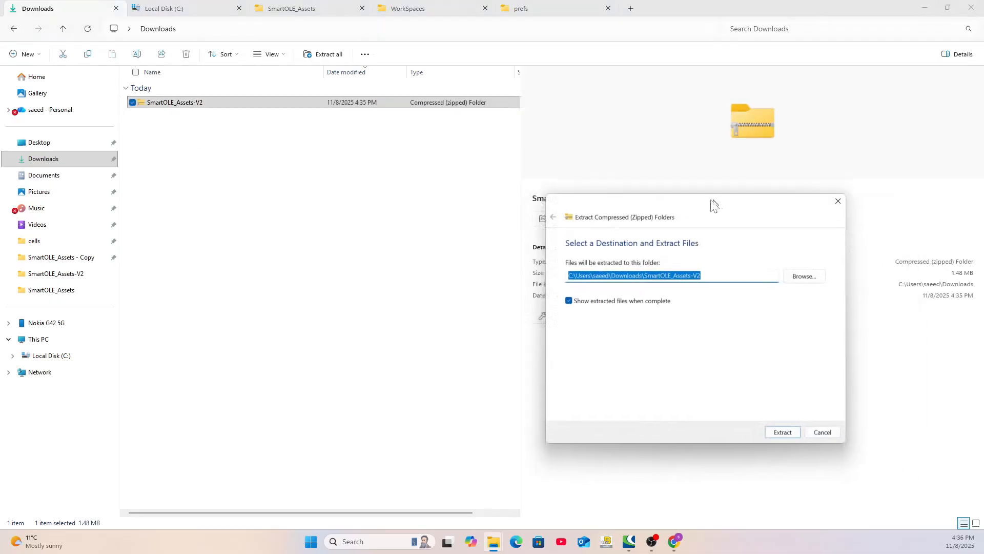
# Extract the SmartOLE_Assets-V2 zip to the suggested Downloads destination and open the extracted SmartOLE_Assets-V2 folder
pyautogui.moveTo(711, 200); pyautogui.dragTo(696, 199)
pyautogui.click(761, 430)
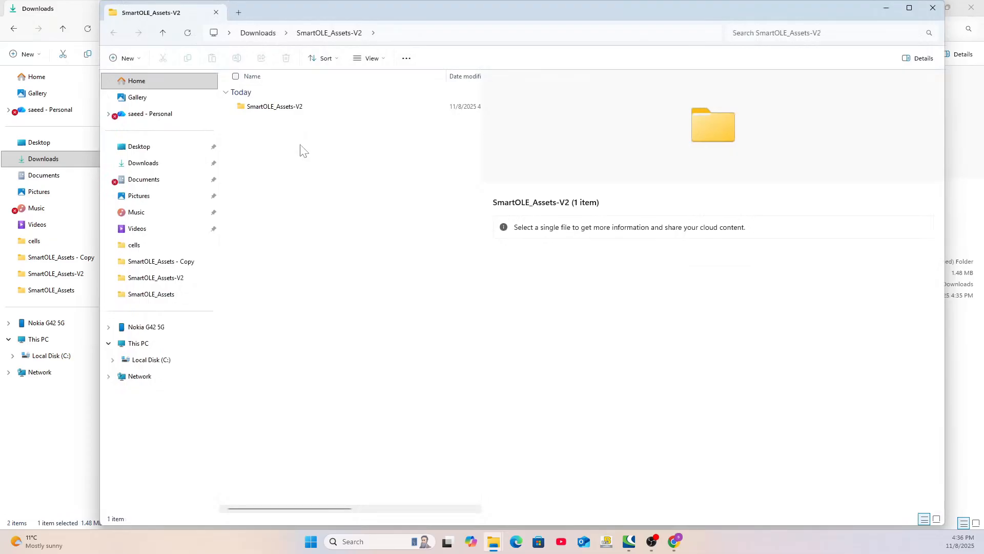
pyautogui.doubleClick(242, 107)
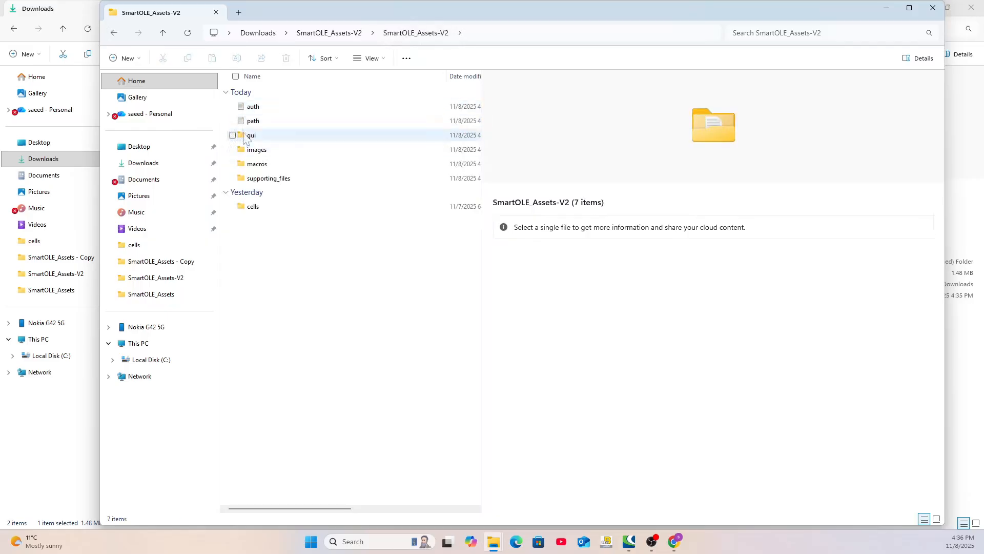
# Open the auth text file, examine its username and password entries, and close it
pyautogui.doubleClick(251, 106)
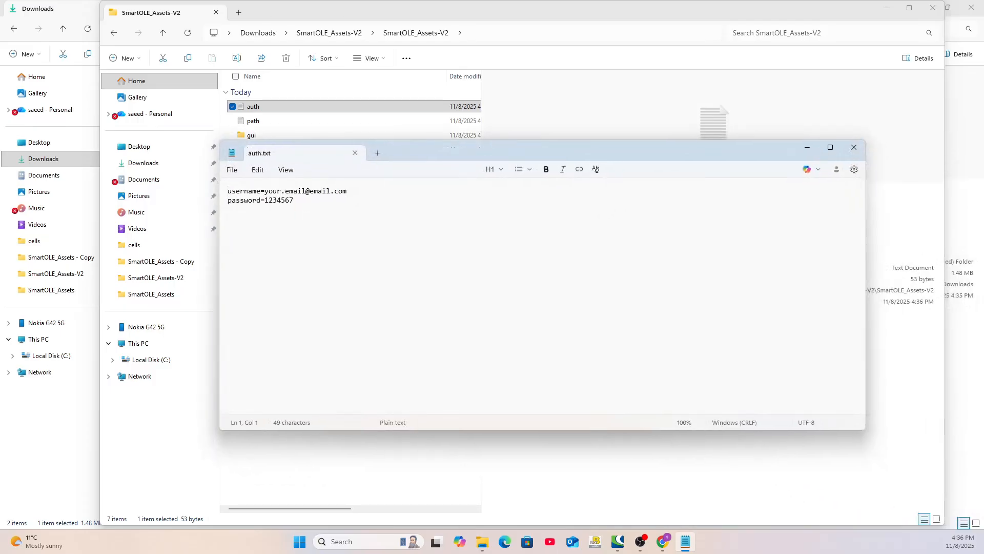
pyautogui.moveTo(264, 192); pyautogui.dragTo(348, 191)
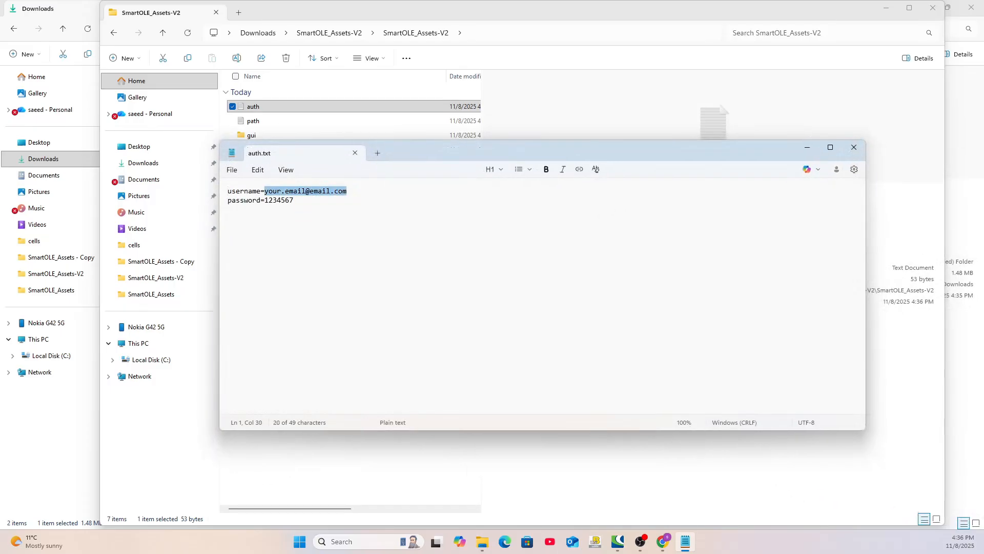
pyautogui.moveTo(265, 200); pyautogui.dragTo(294, 200)
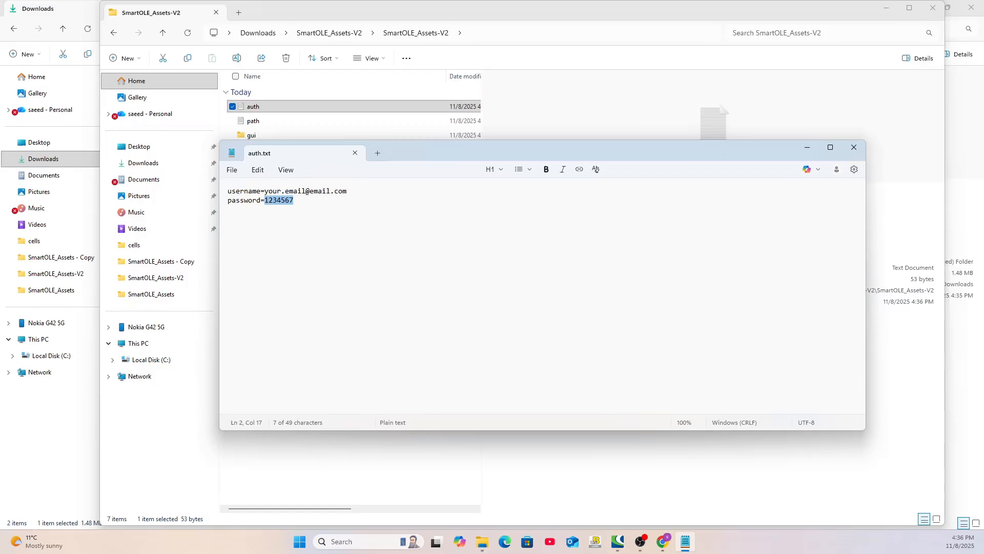
pyautogui.click(232, 170)
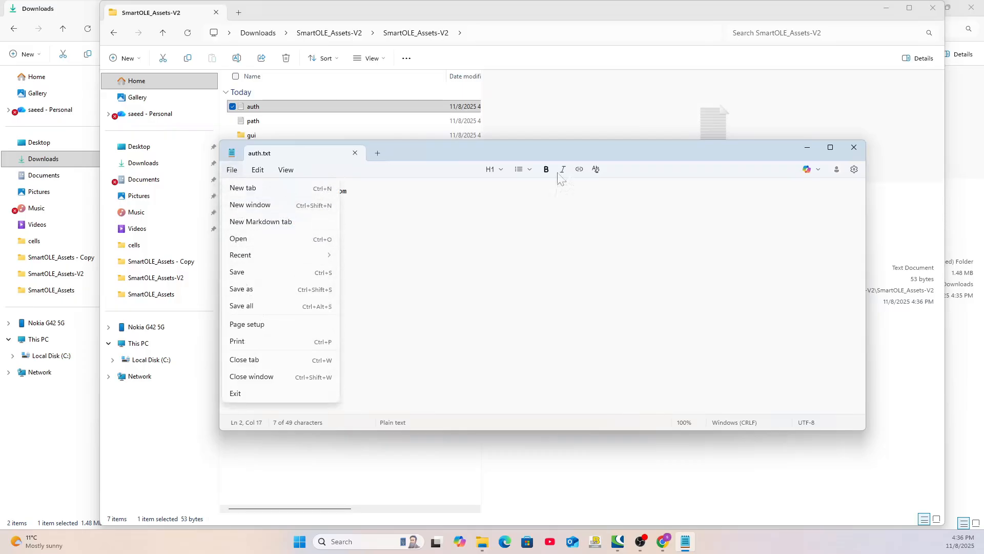
pyautogui.click(851, 151)
pyautogui.click(850, 151)
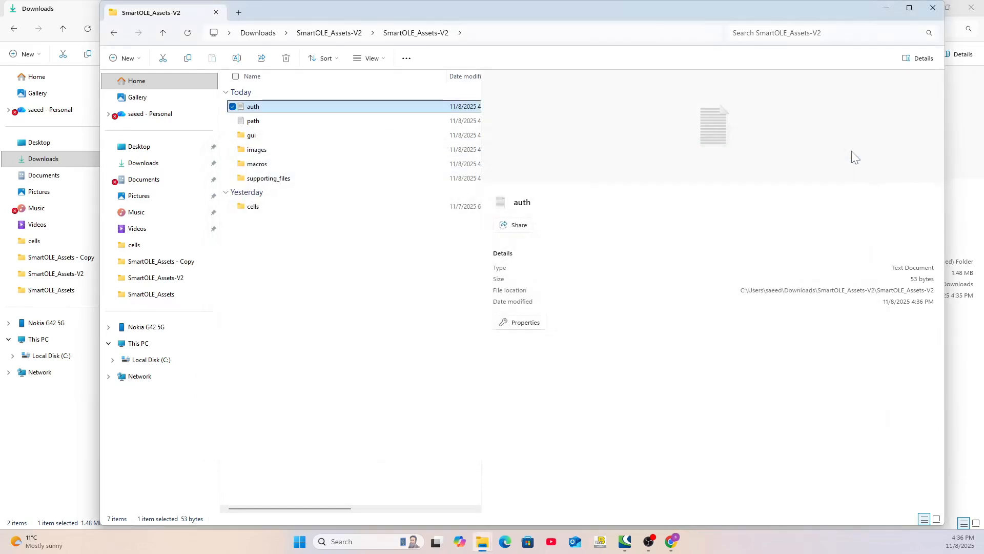
# Close the extracted files window and open the SmartOLE_Assets folder on Local Disk (C:)
pyautogui.click(337, 35)
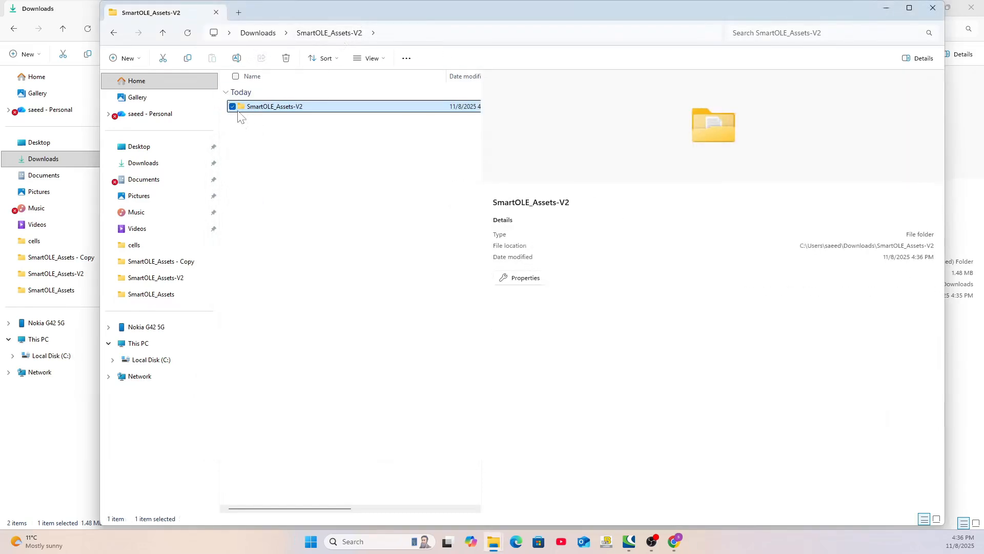
pyautogui.hotkey('ctrl', 'w')
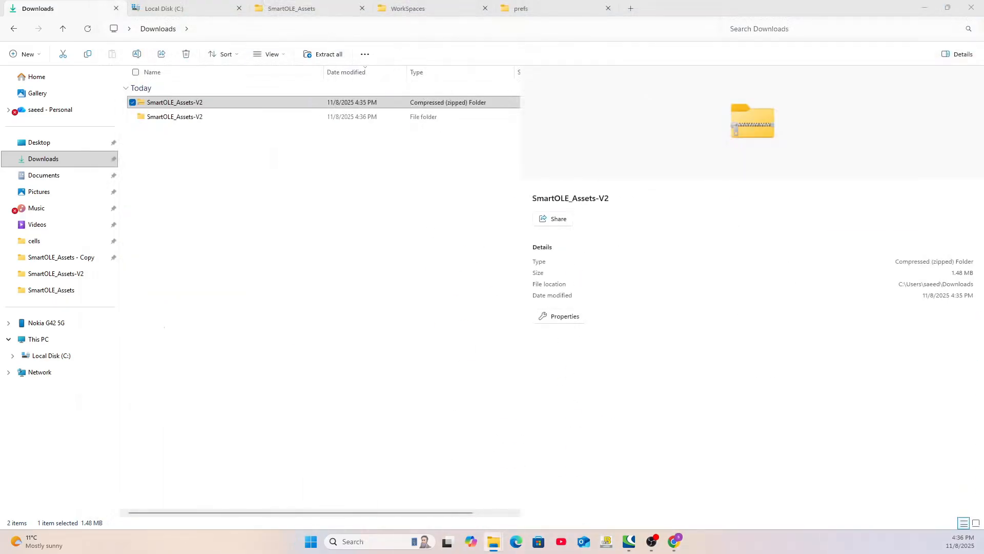
pyautogui.click(186, 7)
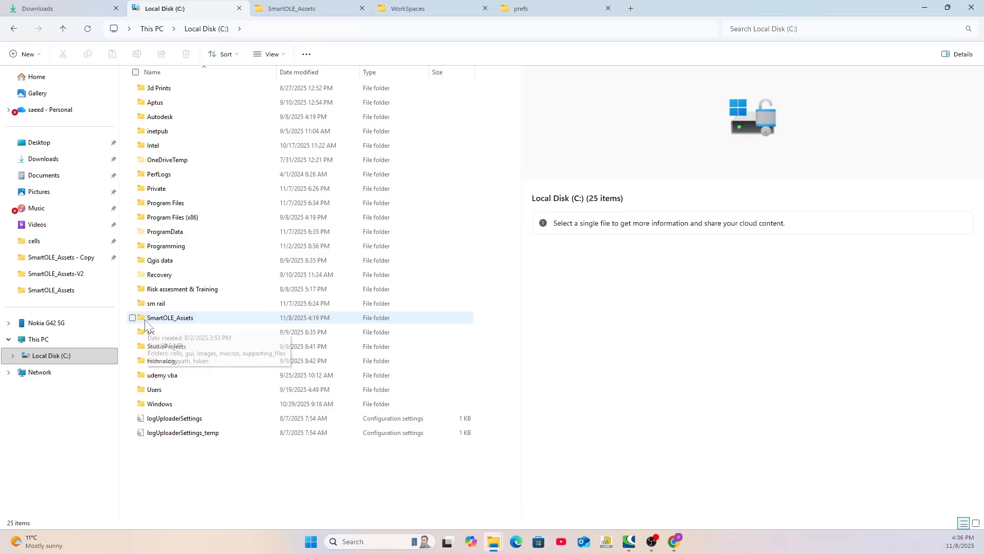
pyautogui.click(263, 30)
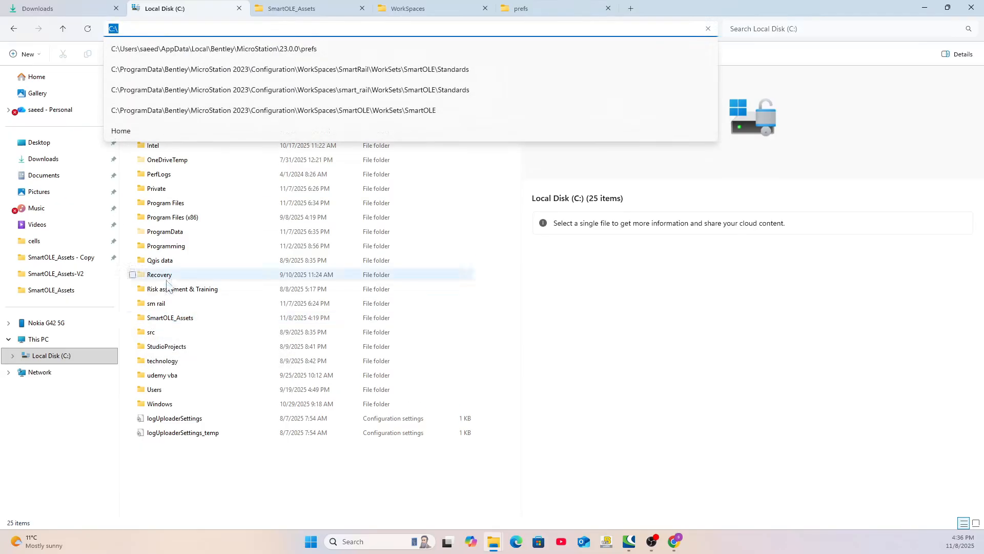
pyautogui.click(234, 485)
pyautogui.doubleClick(159, 318)
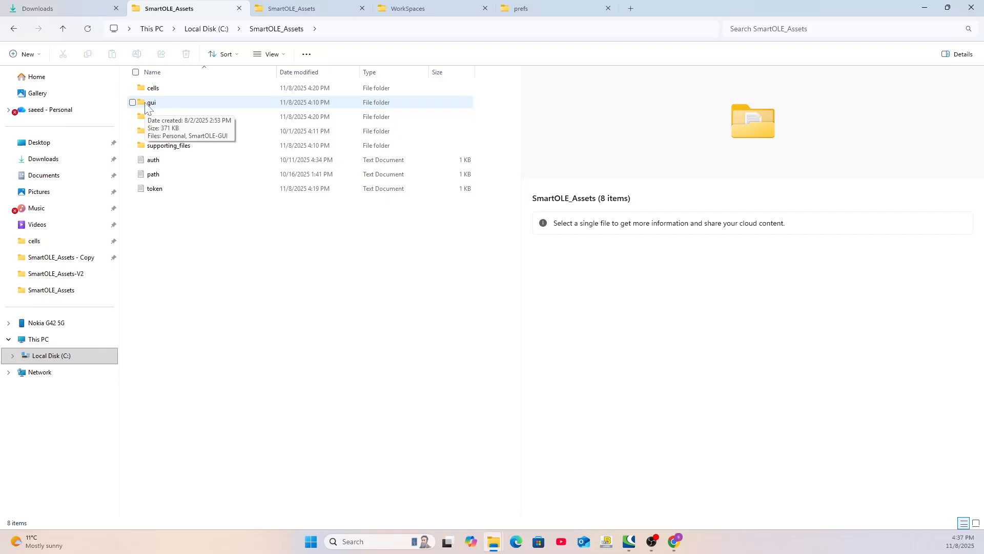
# Look through the gui folder's files and return to the SmartOLE_Assets folder
pyautogui.click(169, 131)
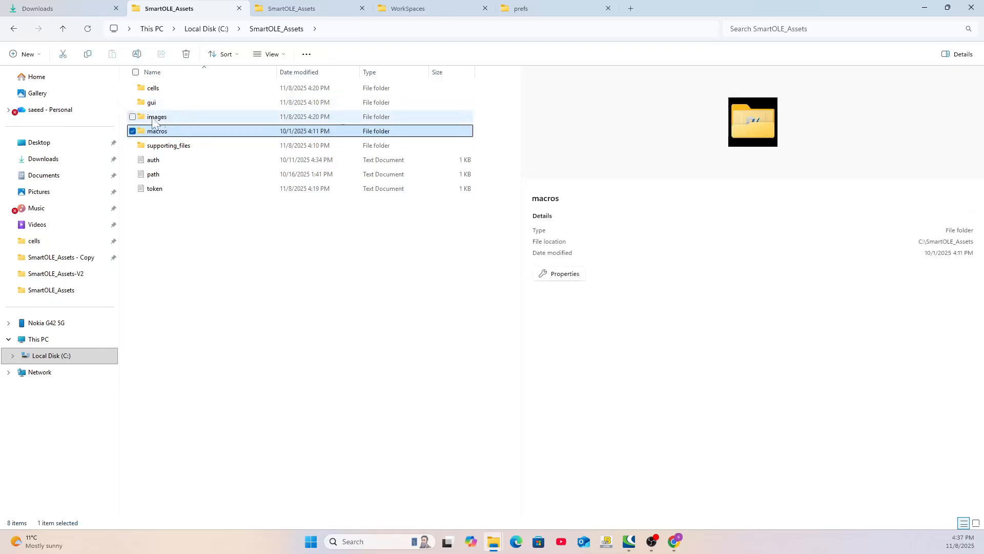
pyautogui.click(142, 107)
pyautogui.doubleClick(142, 107)
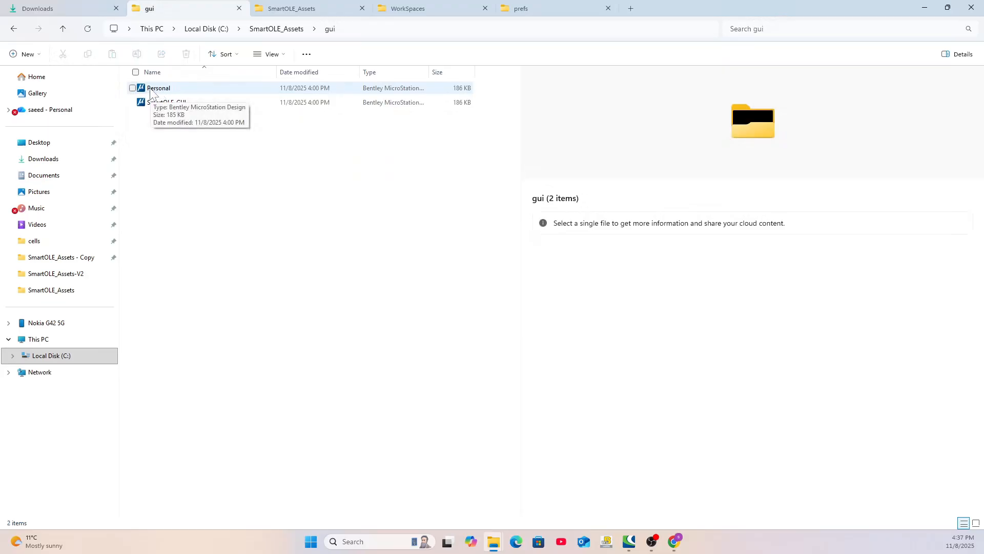
pyautogui.click(275, 30)
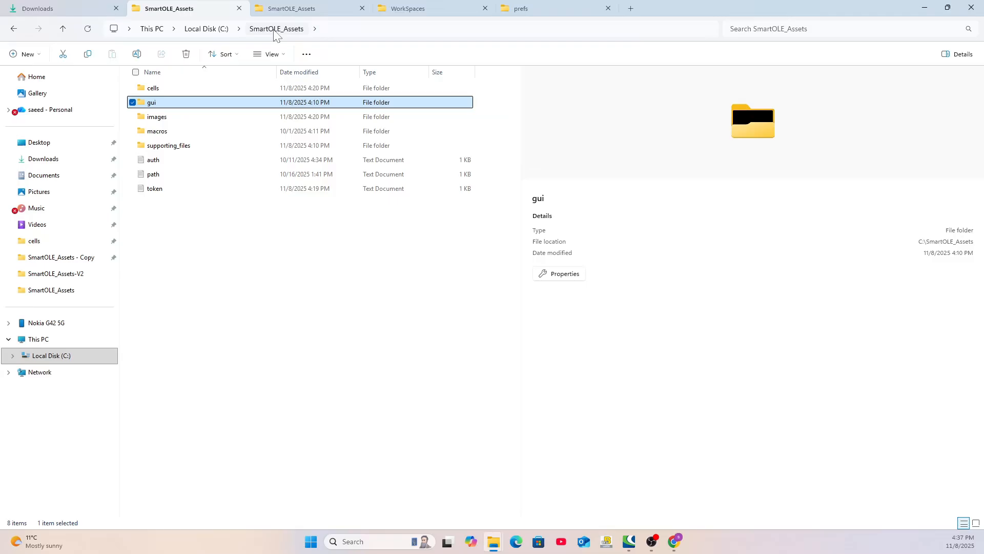
# Open the dgnlib_location text file in the supporting_files folder to check the path
pyautogui.doubleClick(159, 148)
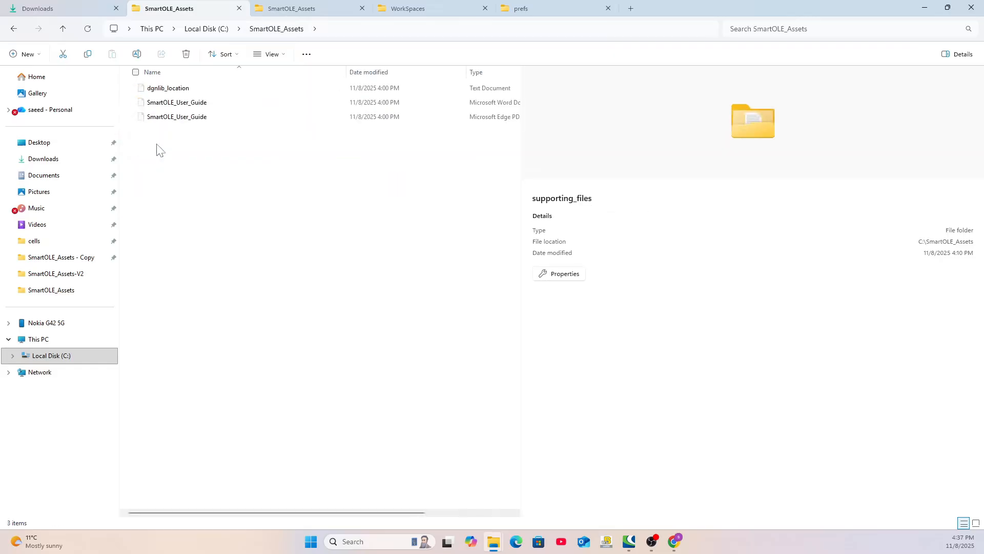
pyautogui.click(154, 91)
pyautogui.doubleClick(154, 91)
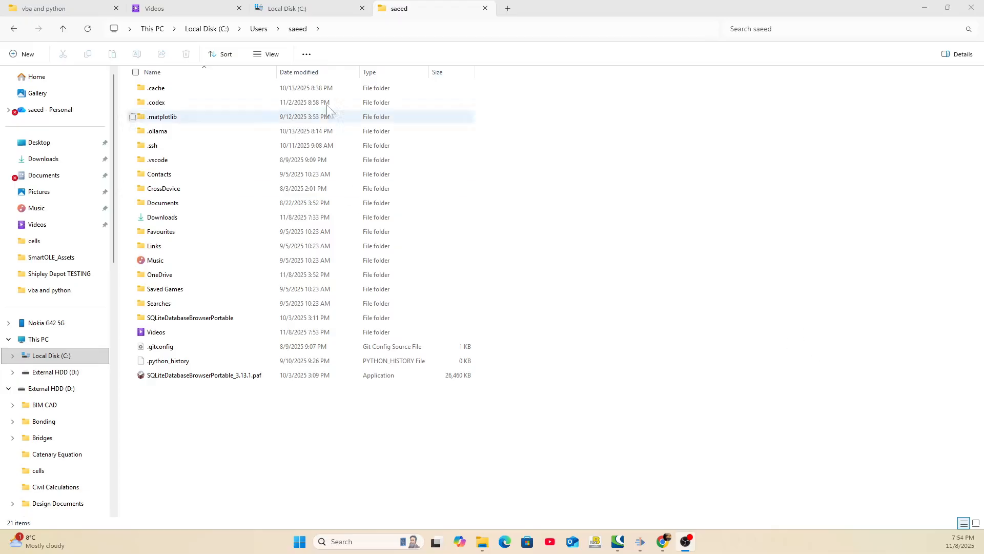
# Show hidden items in the Windows user folder
pyautogui.click(273, 55)
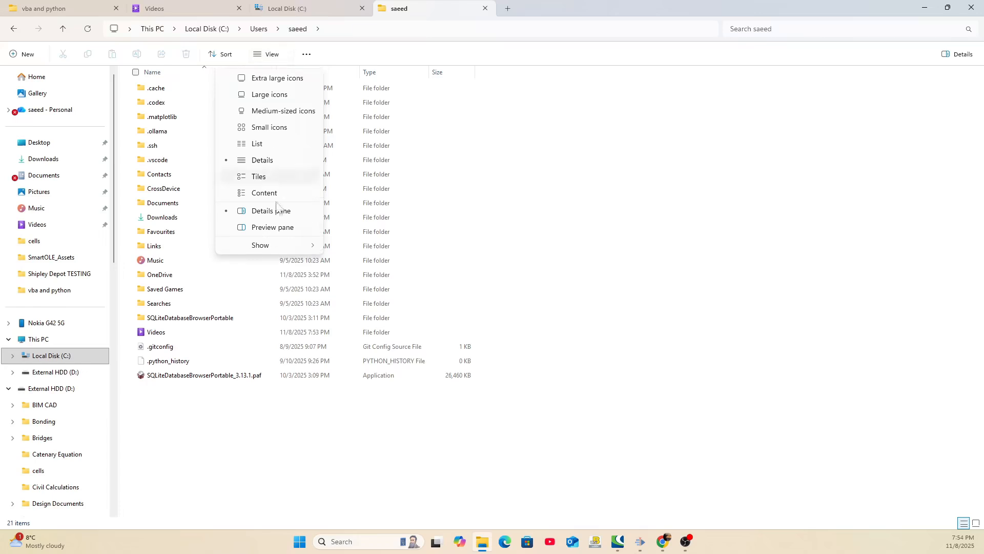
pyautogui.moveTo(277, 252)
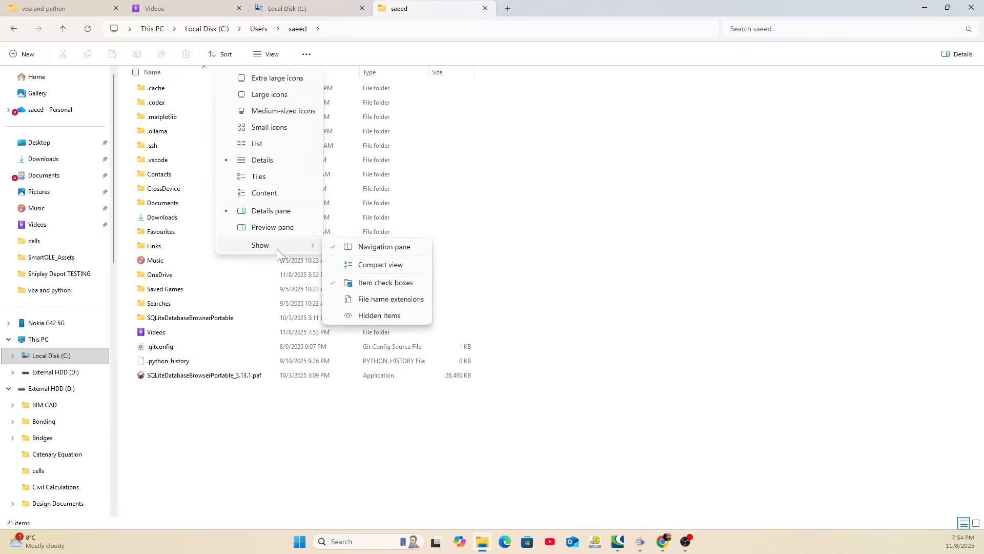
pyautogui.click(391, 316)
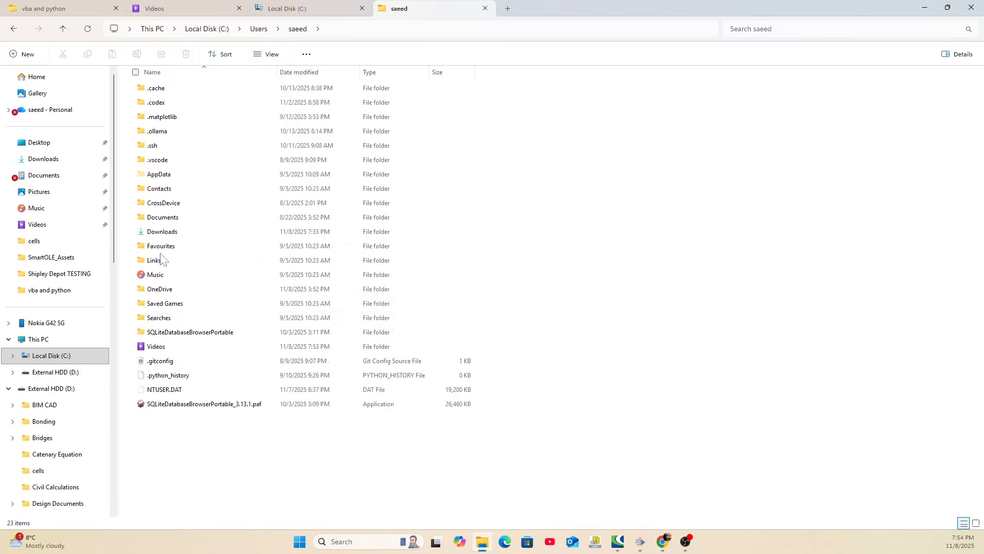
# Open the prefs folder under AppData\Local\Bentley\MicroStation\23.0.0
pyautogui.doubleClick(165, 178)
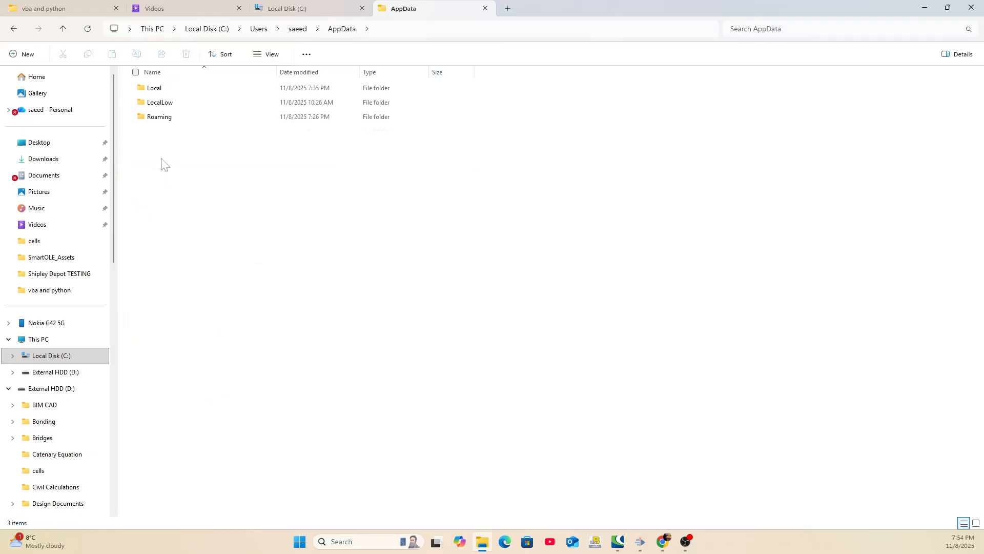
pyautogui.doubleClick(154, 89)
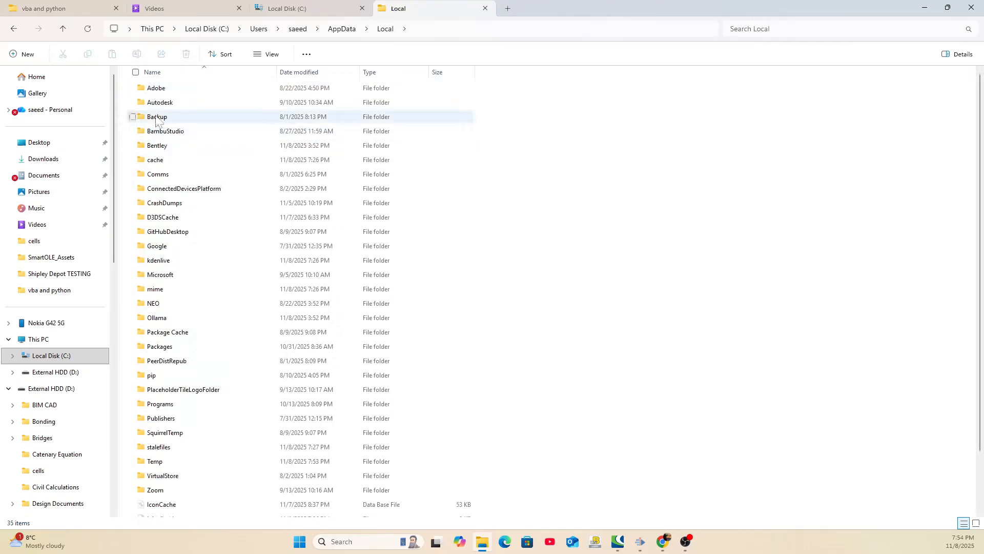
pyautogui.doubleClick(157, 146)
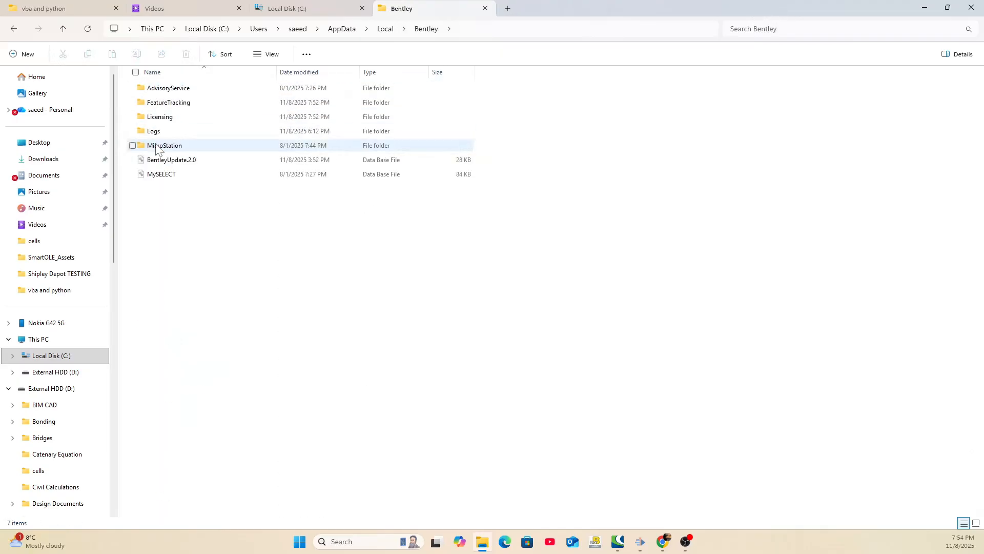
pyautogui.doubleClick(156, 146)
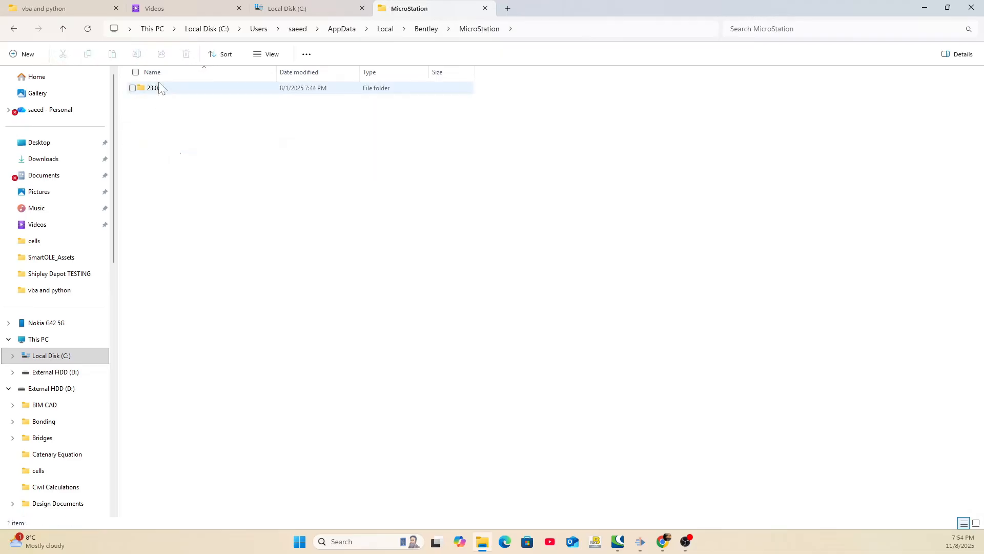
pyautogui.doubleClick(156, 92)
pyautogui.click(156, 94)
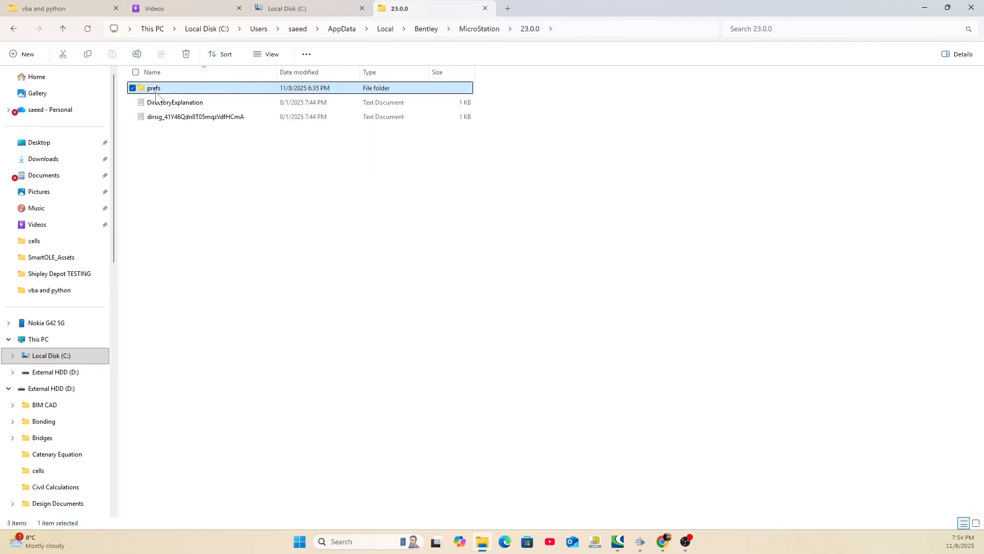
pyautogui.doubleClick(157, 93)
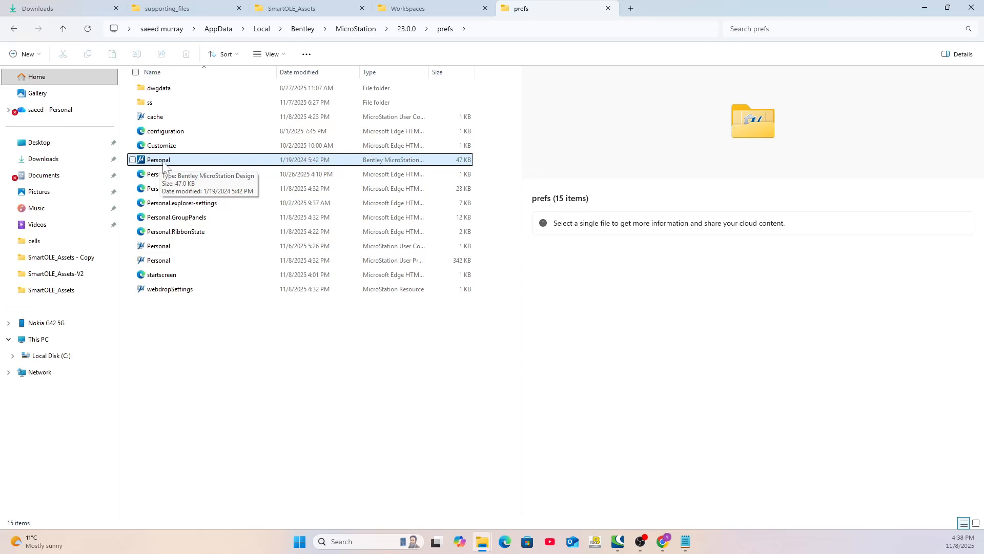
# Rename the Personal MicroStation design file in the prefs folder as Personal_old
pyautogui.click(159, 162)
pyautogui.press('F2')
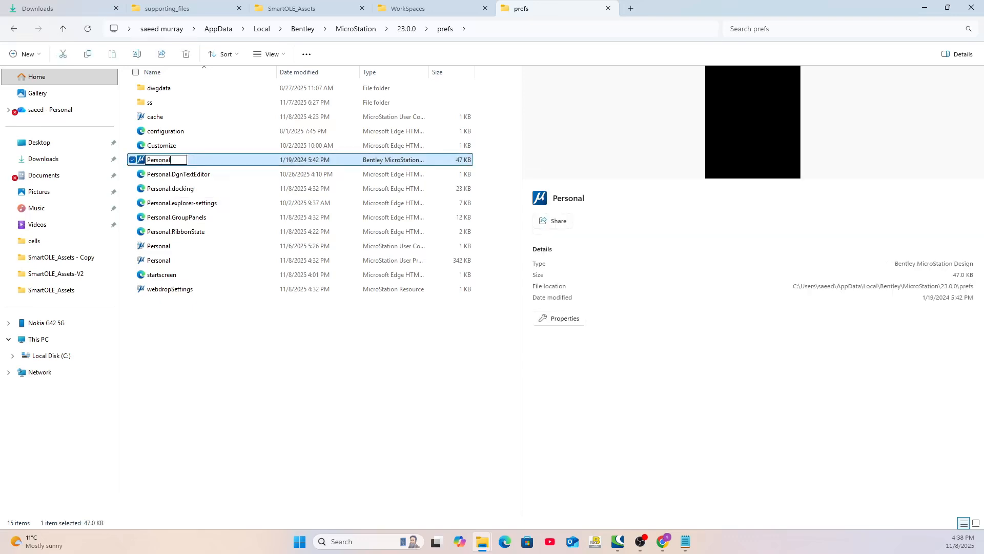
pyautogui.write('_old')
pyautogui.click(187, 347)
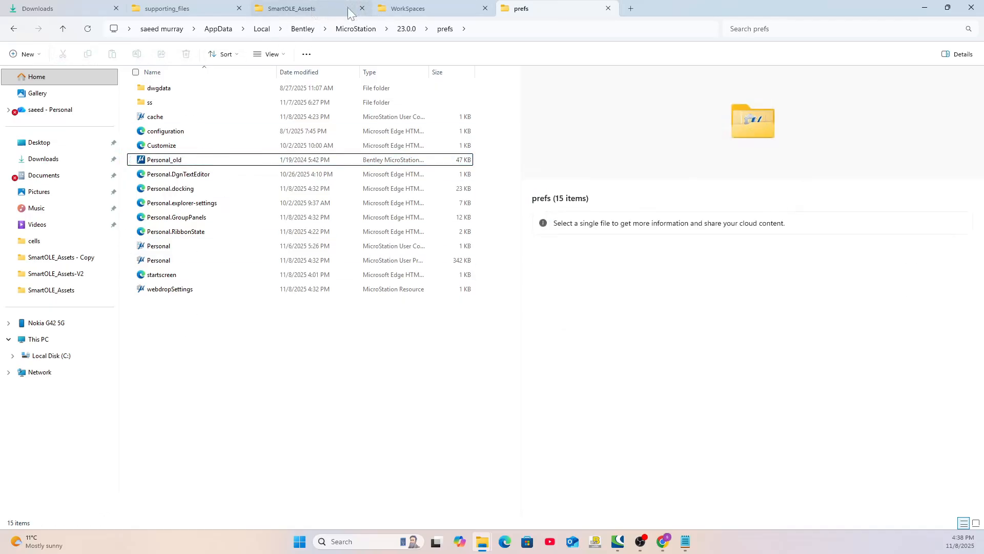
# Try copying the Personal design file from SmartOLE_Assets\gui into the prefs folder, and delete the copy
pyautogui.click(320, 11)
pyautogui.doubleClick(147, 100)
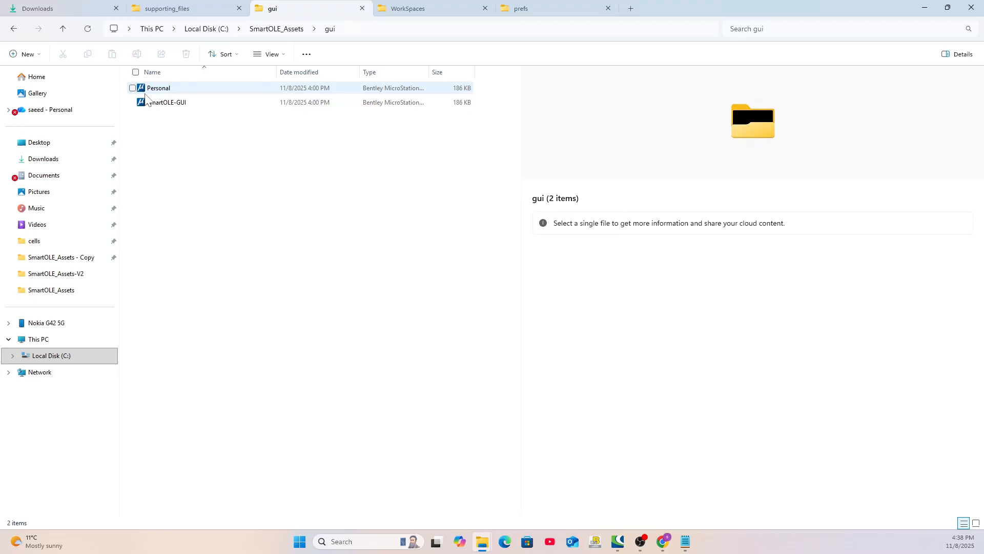
pyautogui.click(147, 93)
pyautogui.click(88, 55)
pyautogui.click(513, 11)
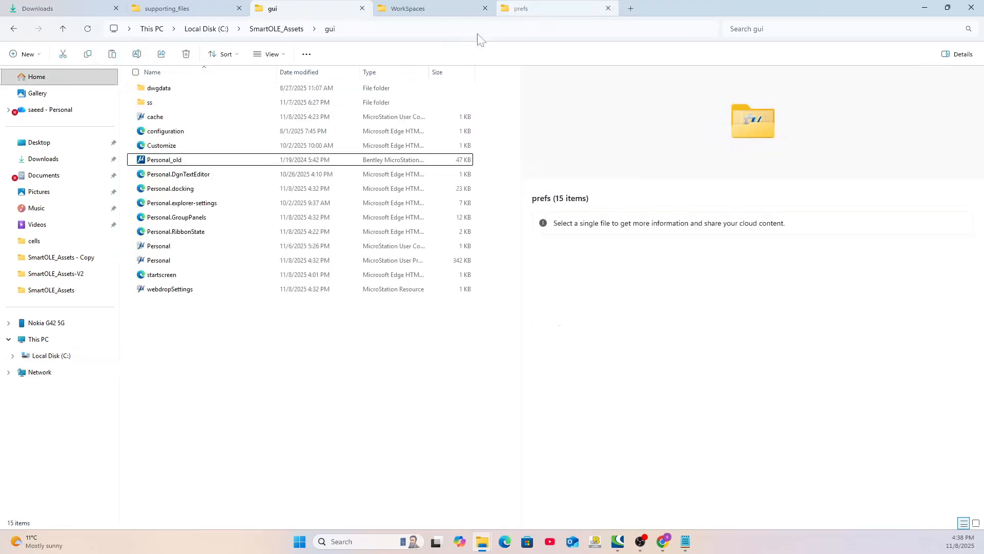
pyautogui.click(114, 59)
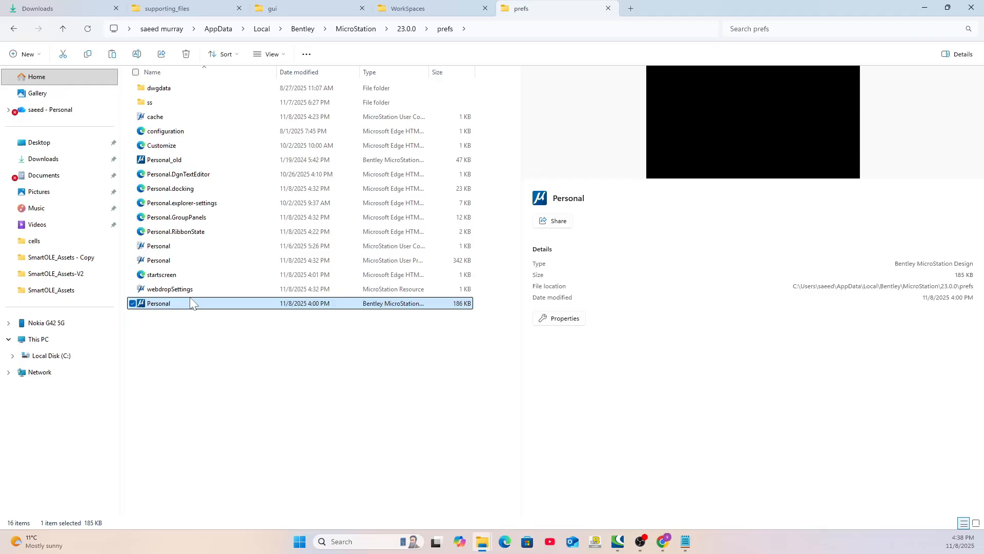
pyautogui.press('Delete')
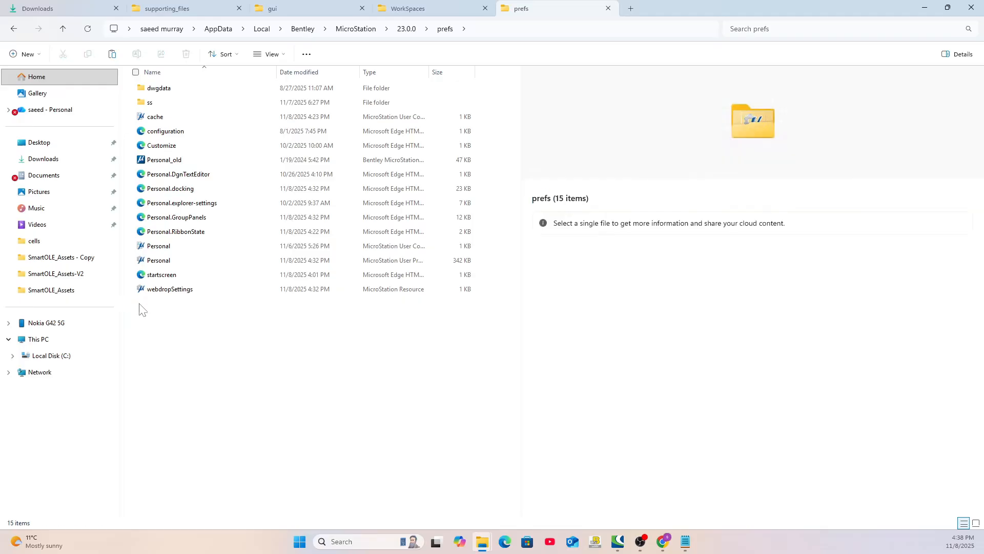
# Rename the Personal_old design file in the prefs folder back to Personal
pyautogui.click(166, 161)
pyautogui.click(175, 162)
pyautogui.moveTo(183, 160); pyautogui.dragTo(169, 160)
pyautogui.press('BackSpace')
pyautogui.click(218, 319)
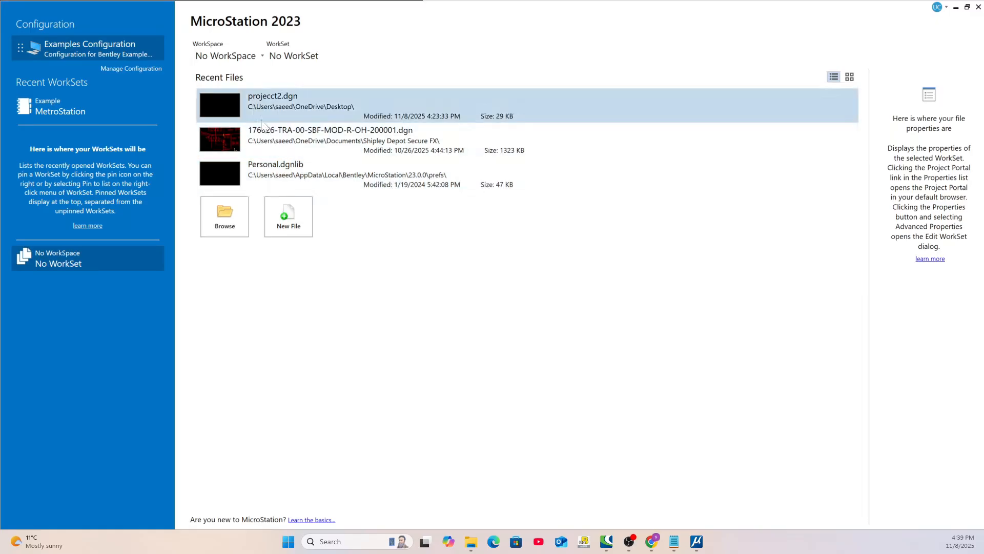
# Switch to MicroStation 2023 and create a WorkSpace named SmartRail with the default folder locations
pyautogui.click(231, 57)
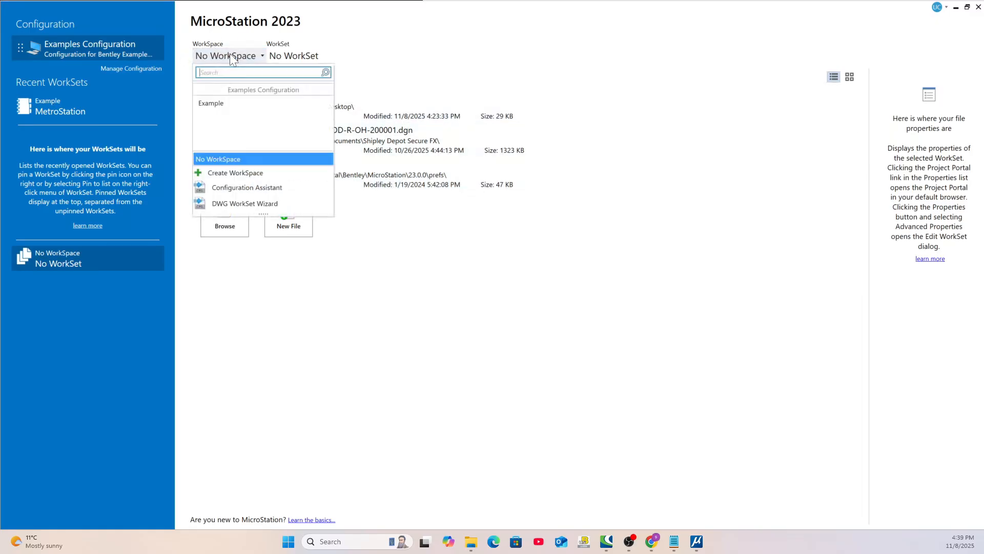
pyautogui.click(220, 172)
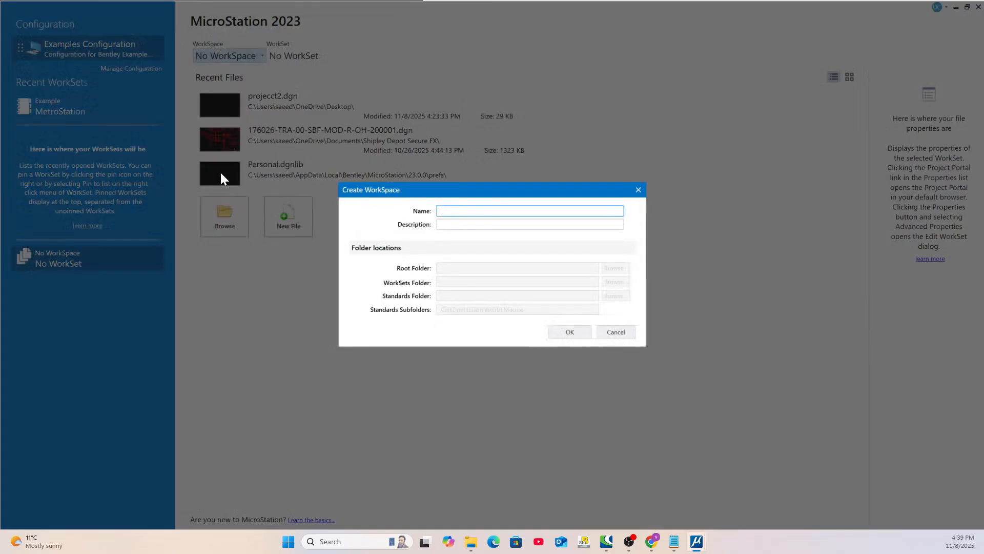
pyautogui.write('SmartRail')
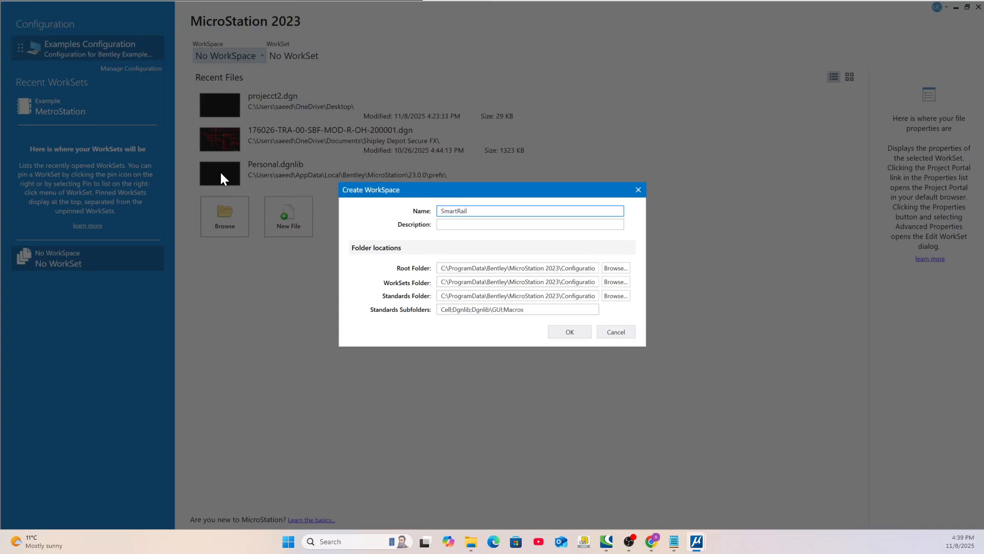
pyautogui.click(560, 335)
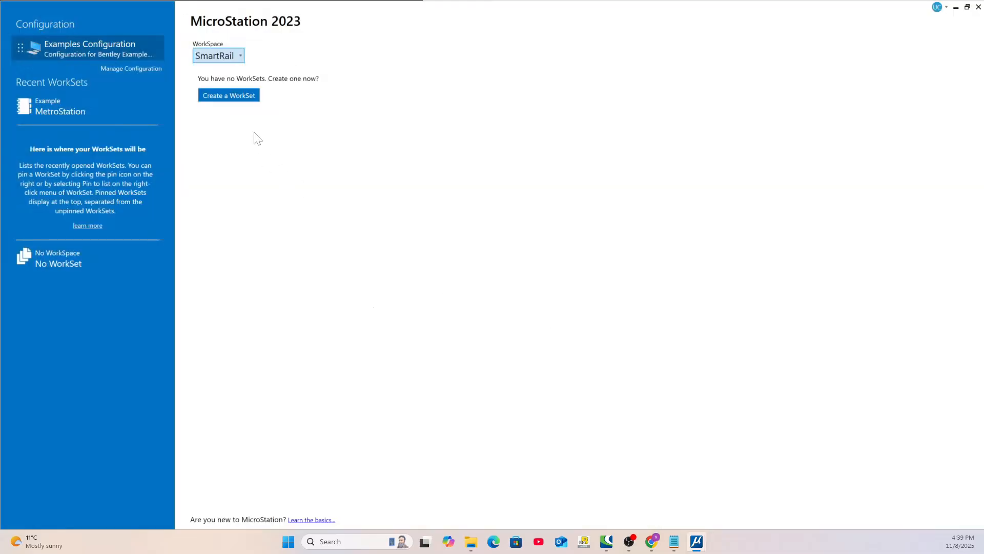
# Start a WorkSet in the SmartRail WorkSpace and name it SmartOLE
pyautogui.click(232, 100)
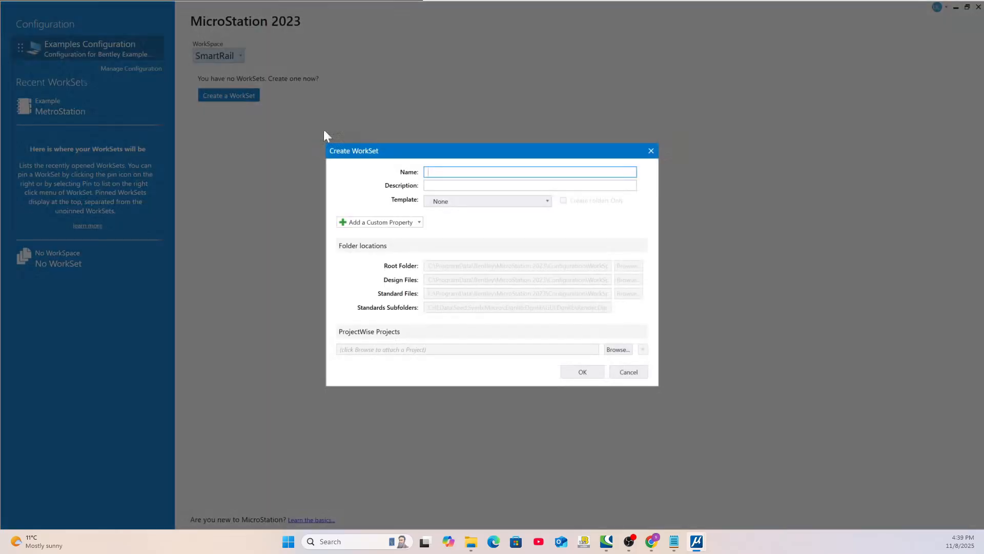
pyautogui.write('Smae')
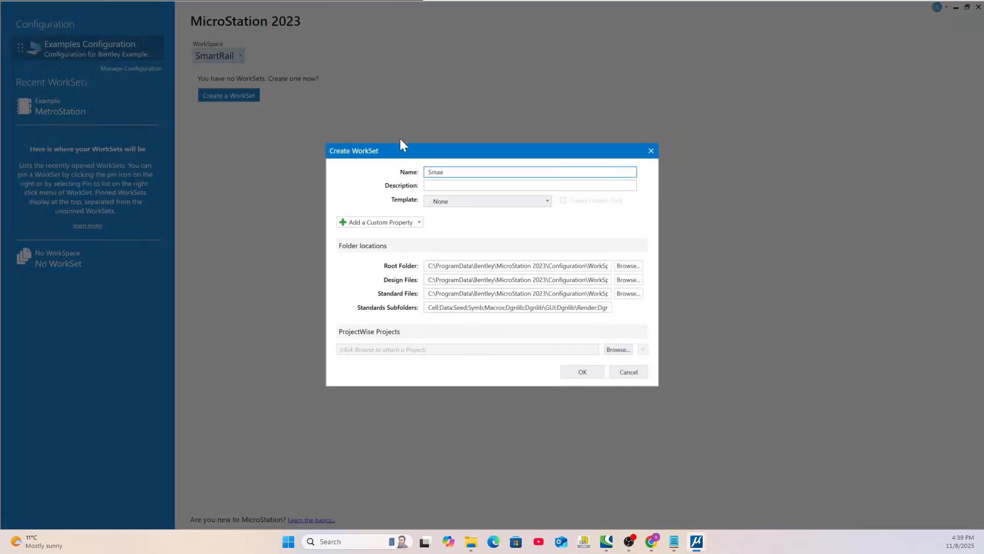
pyautogui.press('BackSpace')
pyautogui.write('rtOLE')
# Copy the WorkSet's Standard Files path into a new Notepad note and create the WorkSet
pyautogui.moveTo(658, 252); pyautogui.dragTo(914, 248)
pyautogui.moveTo(736, 293); pyautogui.dragTo(410, 296)
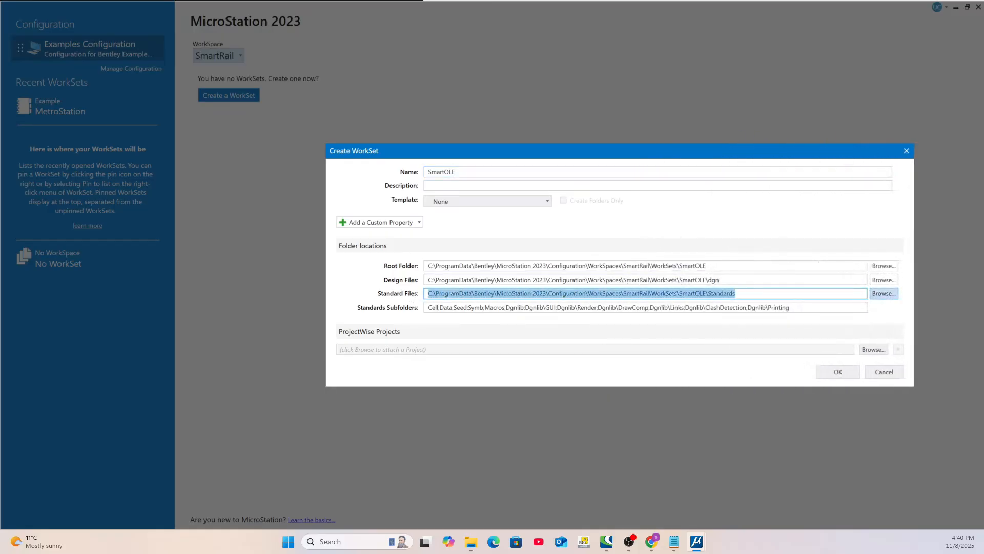
pyautogui.click(884, 293)
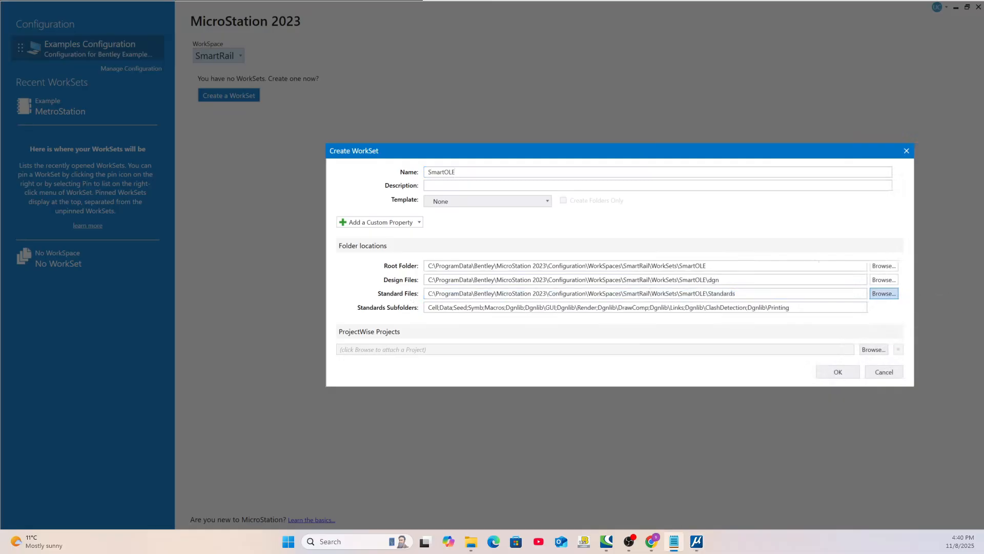
pyautogui.moveTo(983, 163); pyautogui.dragTo(733, 159)
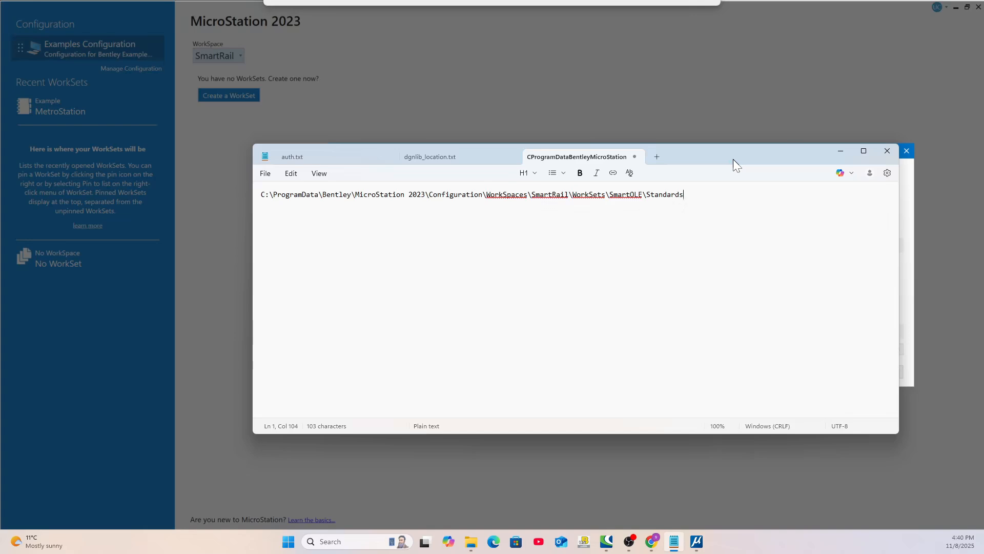
pyautogui.moveTo(733, 159); pyautogui.dragTo(983, 152)
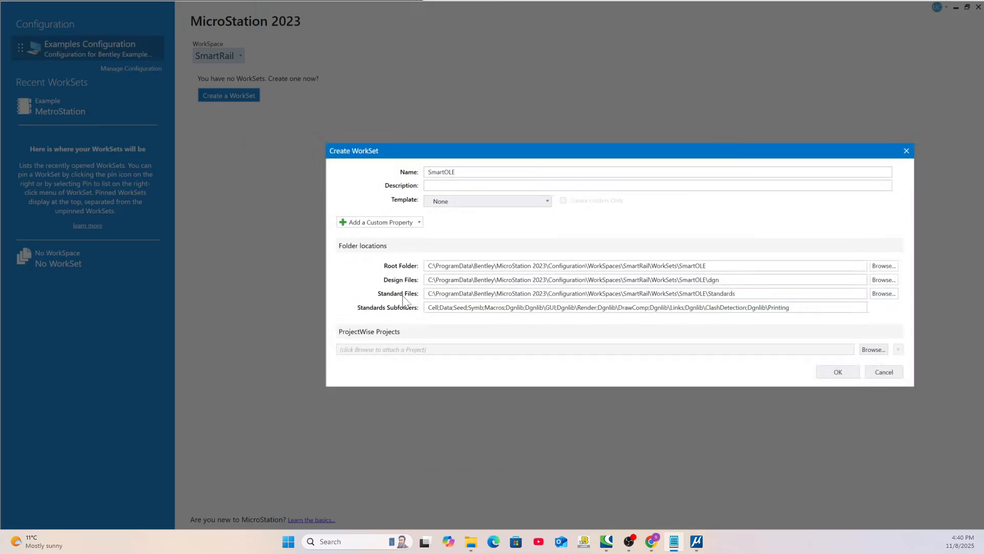
pyautogui.click(835, 375)
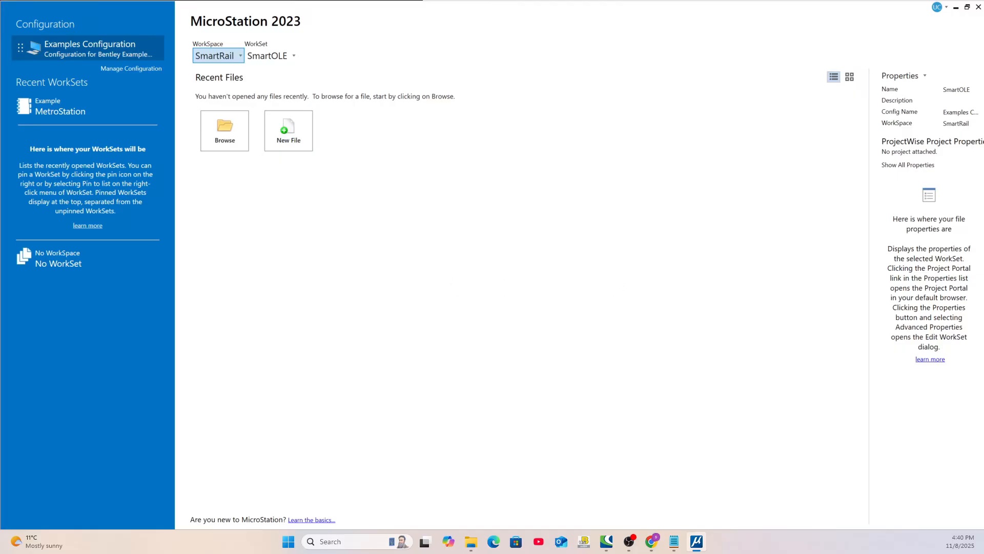
# Switch to File Explorer and open C:\ProgramData\Bentley\MicroStation 2023\Configuration\WorkSpaces\SmartRail\WorkSets\SmartOLE\Standards using the copied path
pyautogui.hotkey('alt', 'Tab')
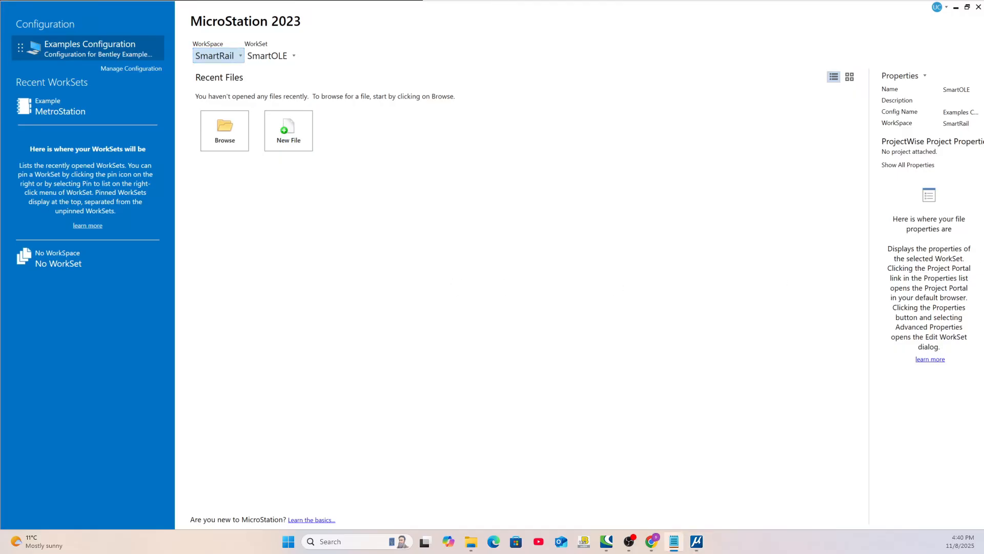
pyautogui.moveTo(471, 541)
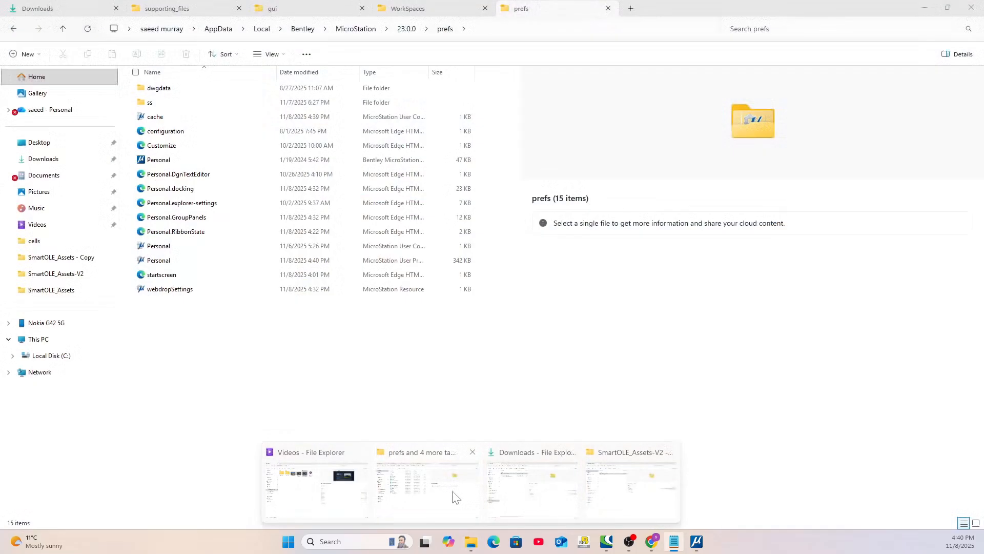
pyautogui.click(451, 495)
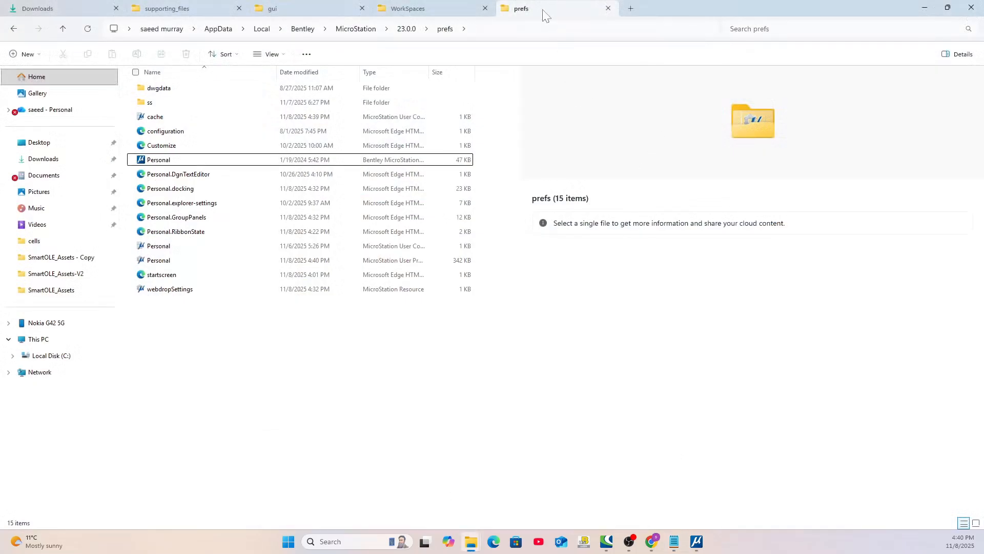
pyautogui.click(494, 32)
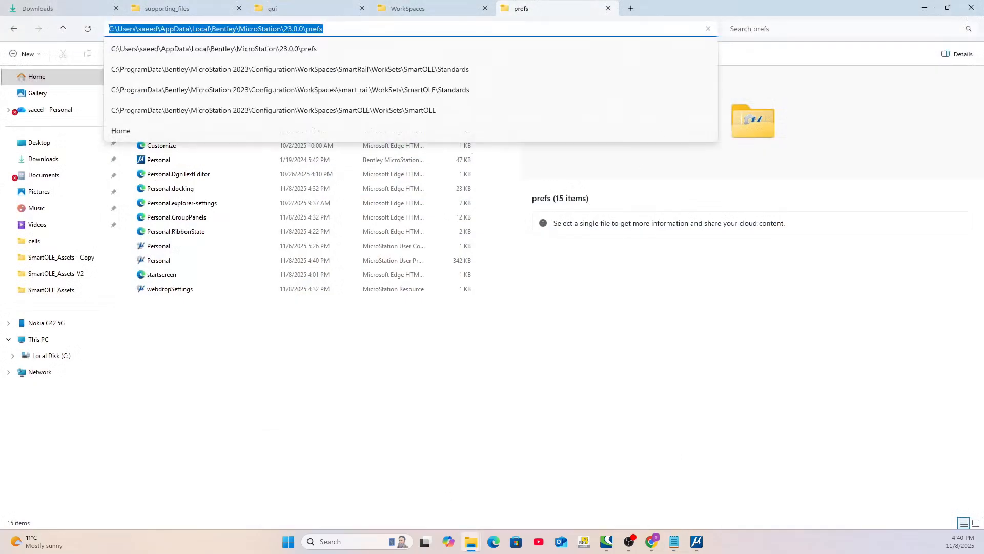
pyautogui.write('C:\\ProgramData\\Bentley\\MicroStation 2023\\Configuration\\WorkSpaces\\SmartRail\\WorkSets\\SmartOLE\\Standards')
pyautogui.press('Return')
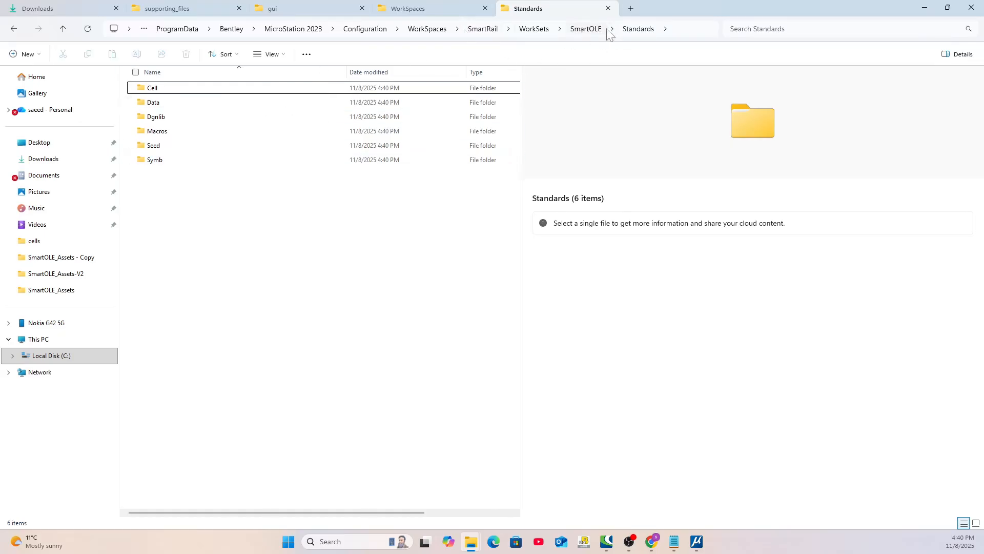
# Copy accounts_manager, SmartOLE_Ai_docs and SmartOLE_Cell_library_app from SmartOLE_Assets\macros into the WorkSet's Standards\Macros folder
pyautogui.doubleClick(146, 132)
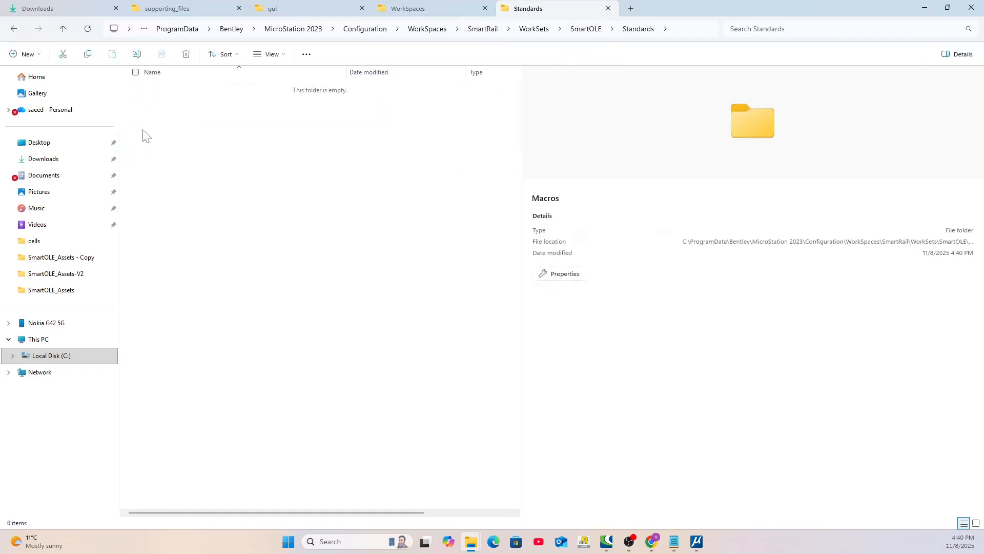
pyautogui.click(284, 7)
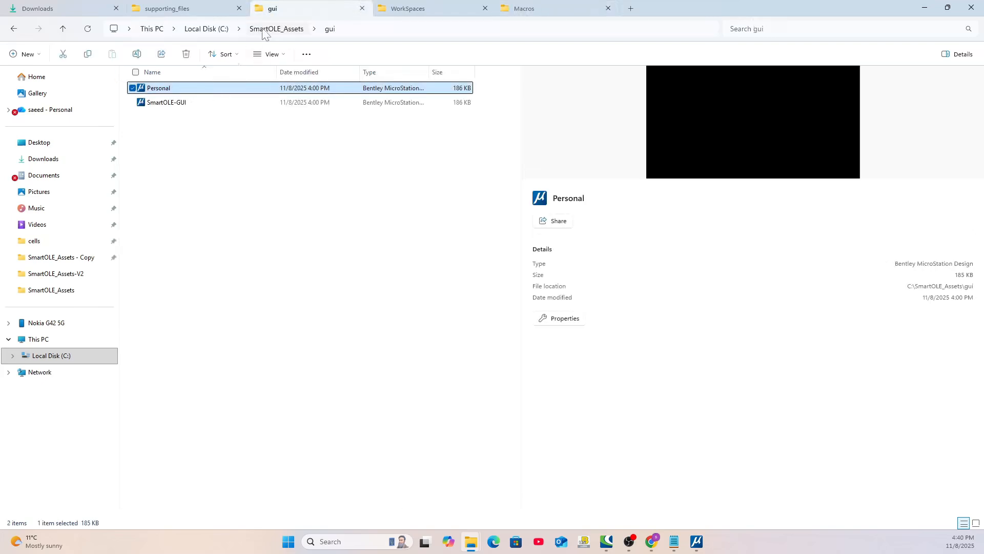
pyautogui.click(266, 29)
pyautogui.doubleClick(156, 132)
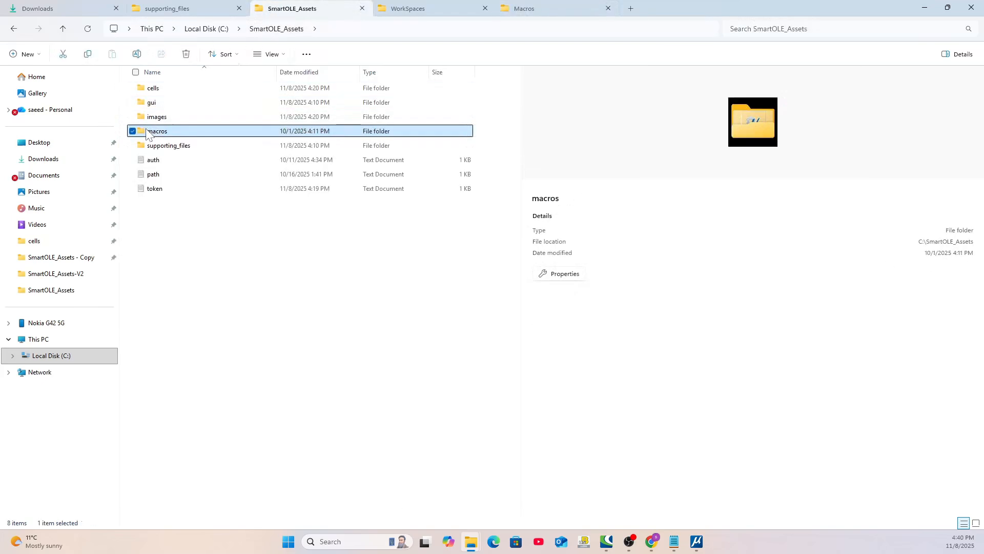
pyautogui.moveTo(245, 151); pyautogui.dragTo(122, 81)
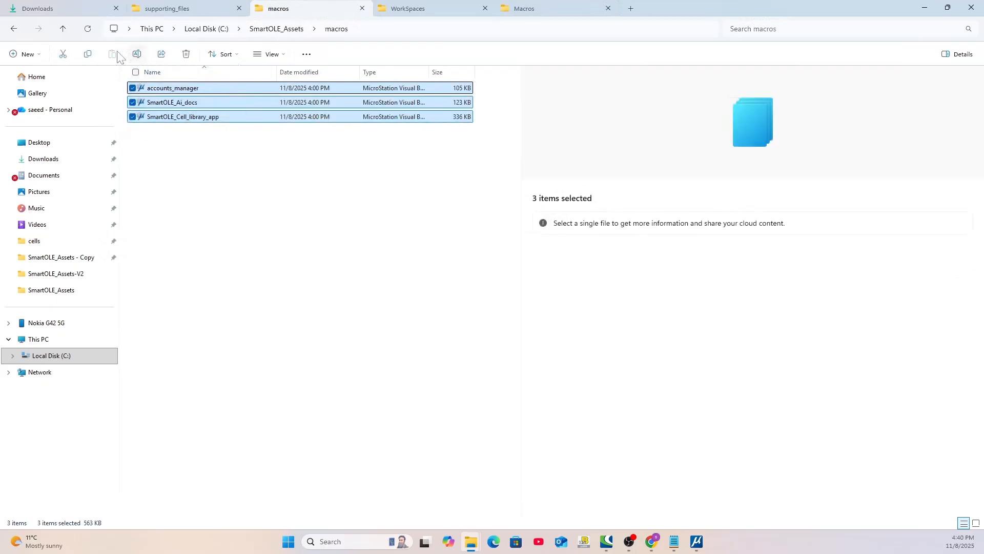
pyautogui.click(89, 57)
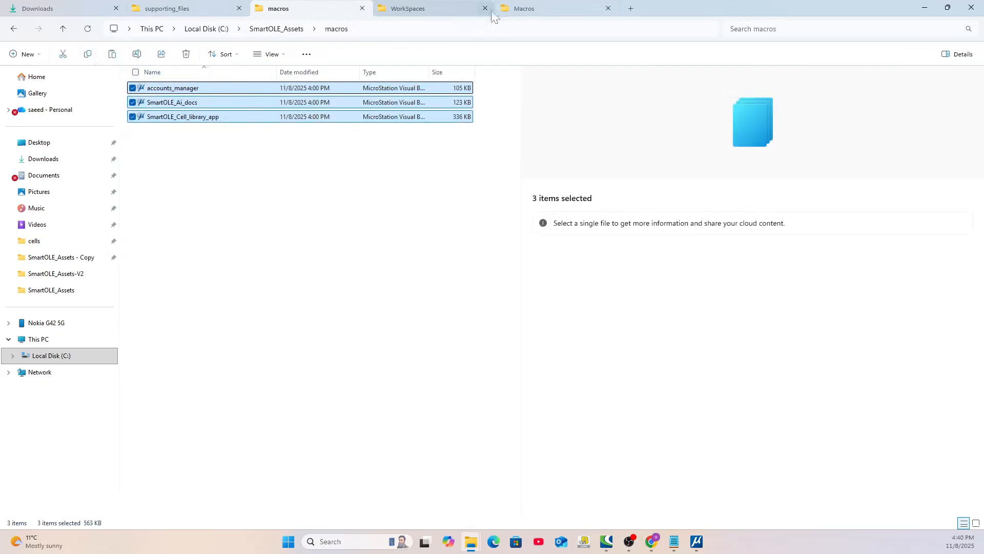
pyautogui.click(530, 6)
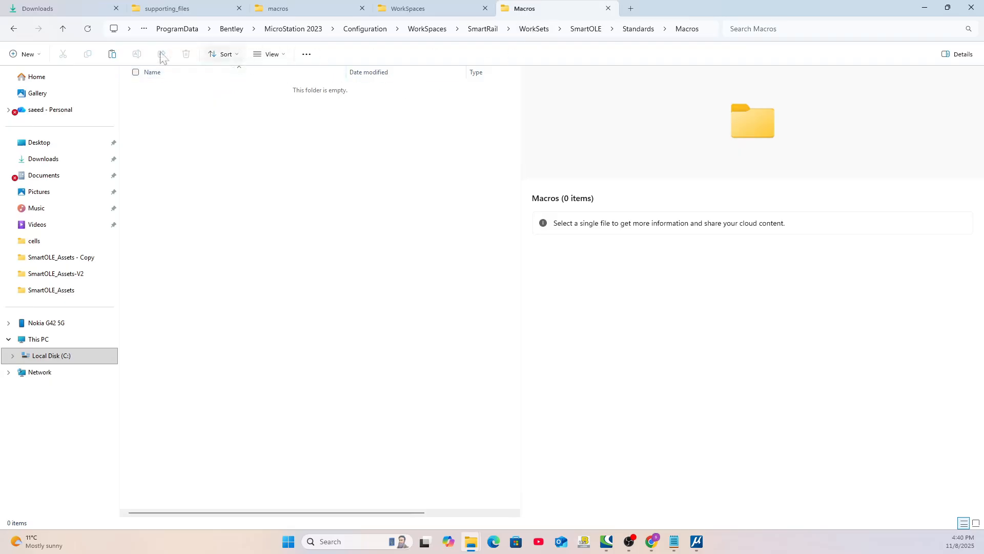
pyautogui.hotkey('ctrl', 'v')
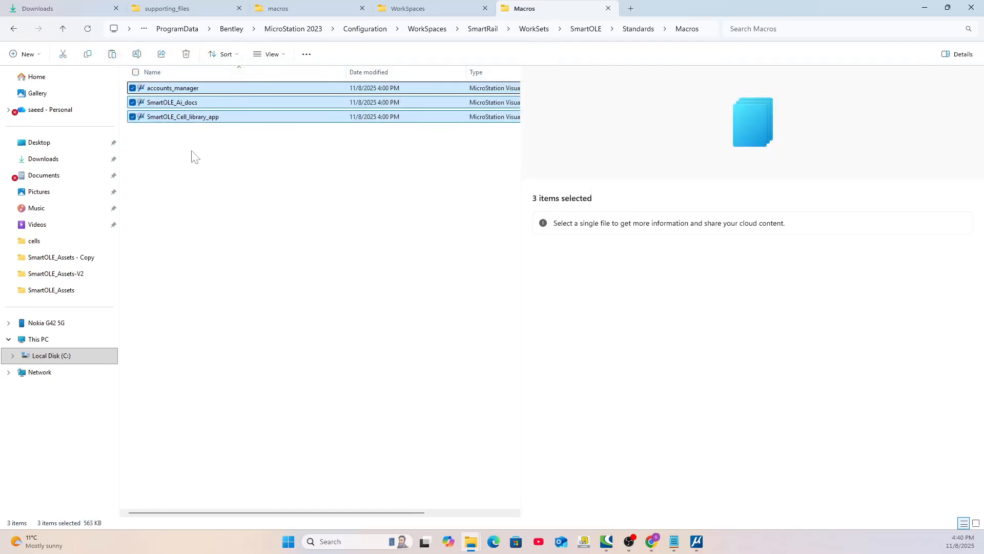
# Open the GUI folder inside Dgnlib in the SmartOLE WorkSet's Standards folder
pyautogui.click(638, 29)
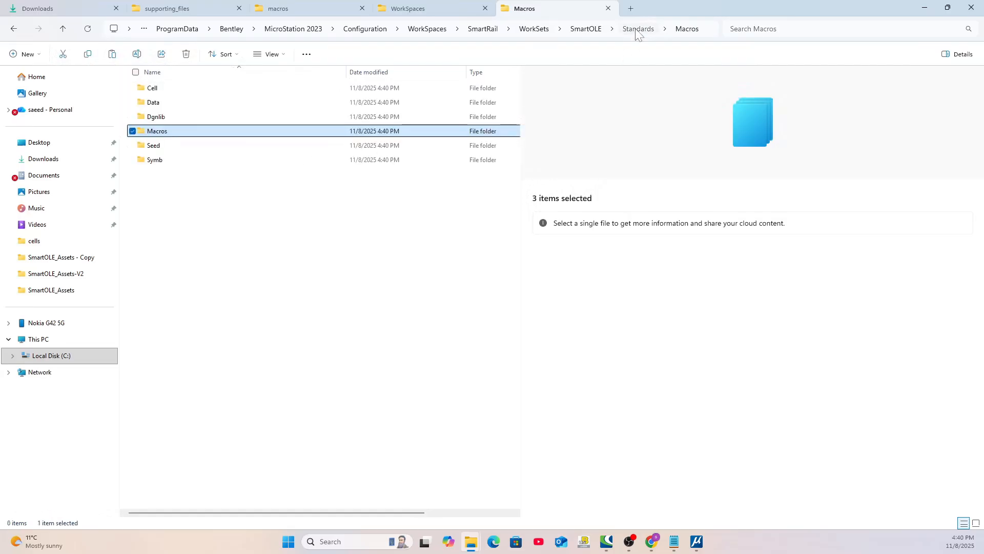
pyautogui.click(145, 118)
pyautogui.doubleClick(145, 119)
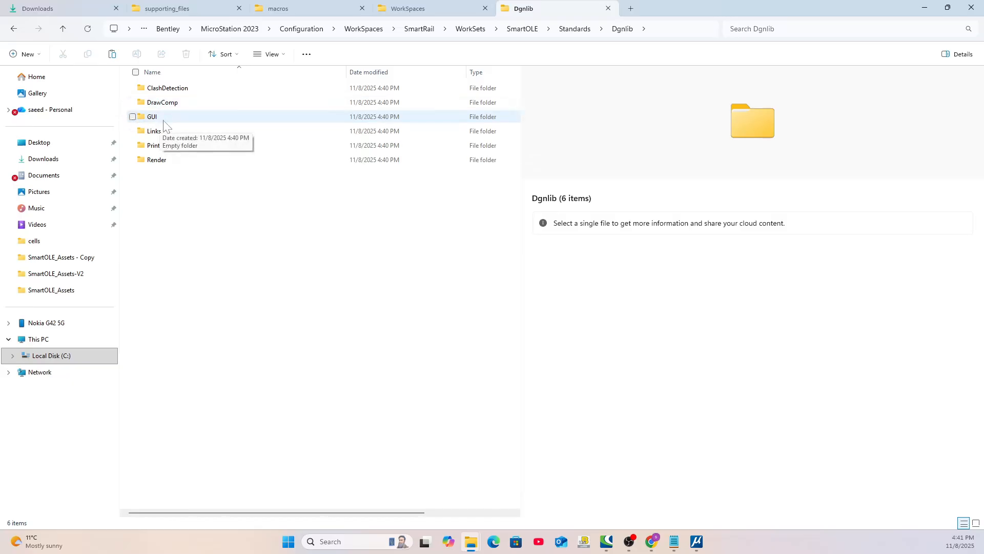
pyautogui.doubleClick(147, 122)
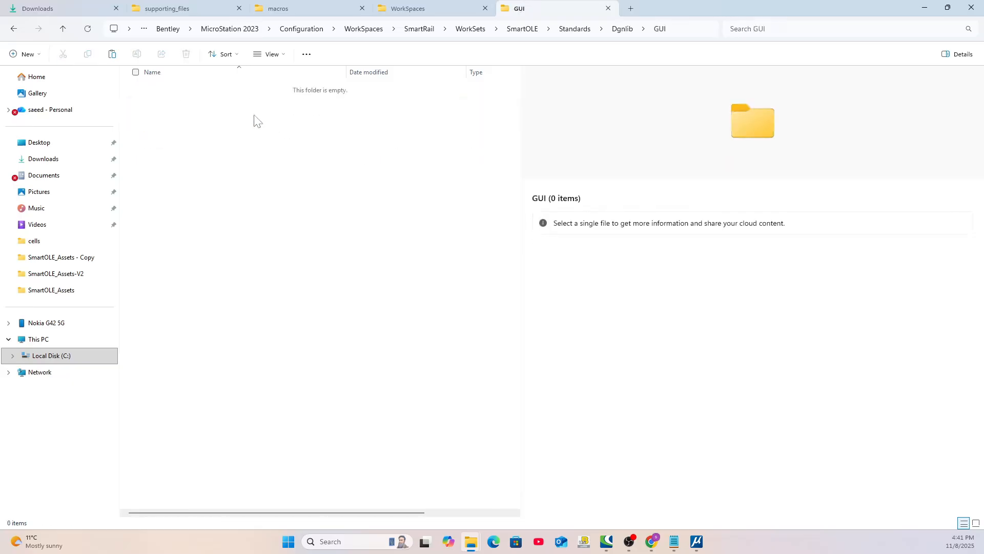
# Copy SmartOLE-GUI from SmartOLE_Assets\gui into the SmartOLE WorkSet's Standards\Dgnlib\GUI folder
pyautogui.click(295, 11)
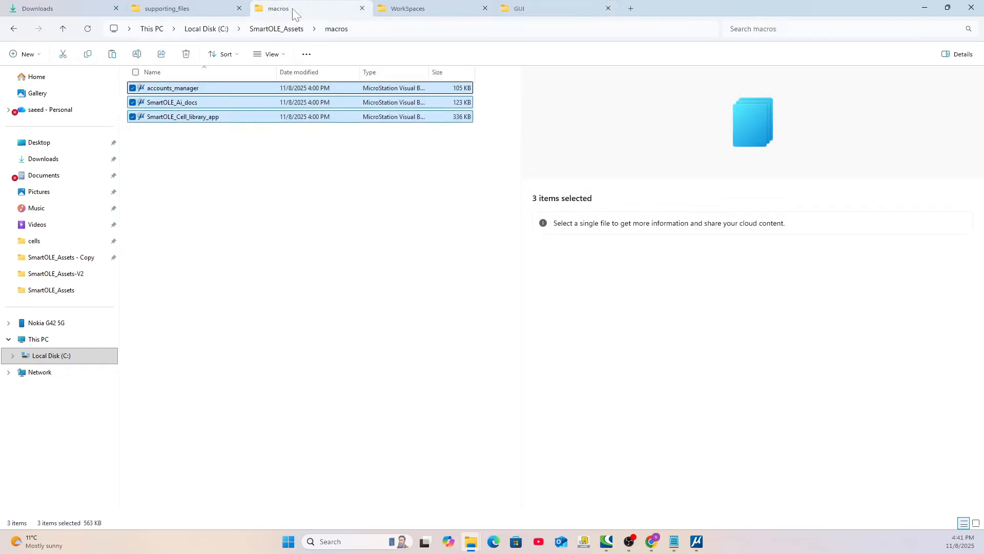
pyautogui.click(276, 30)
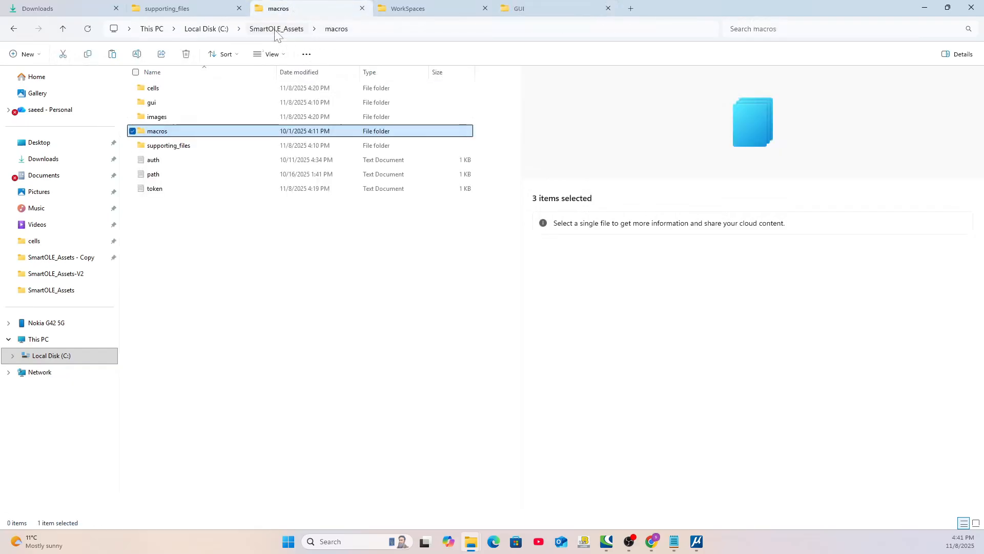
pyautogui.doubleClick(149, 103)
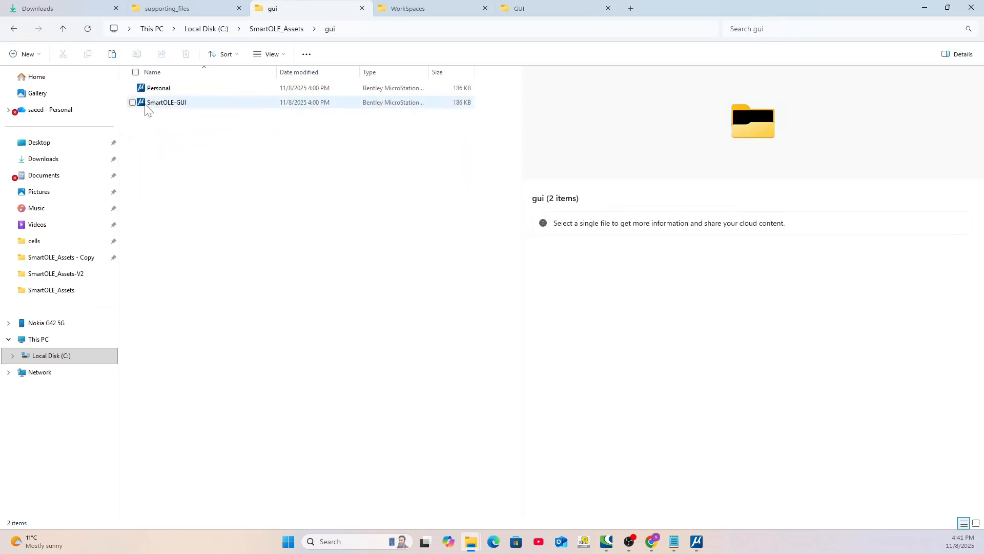
pyautogui.click(147, 105)
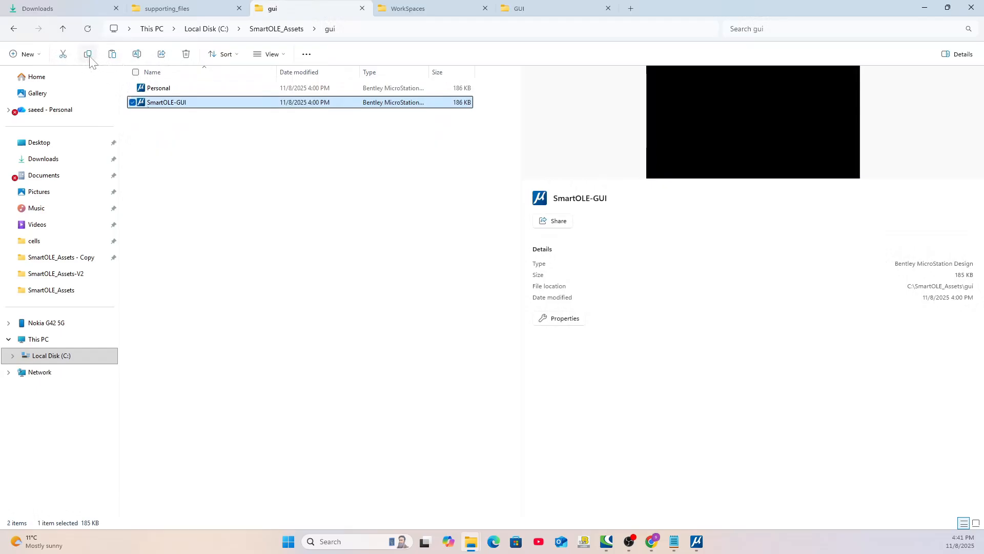
pyautogui.click(524, 10)
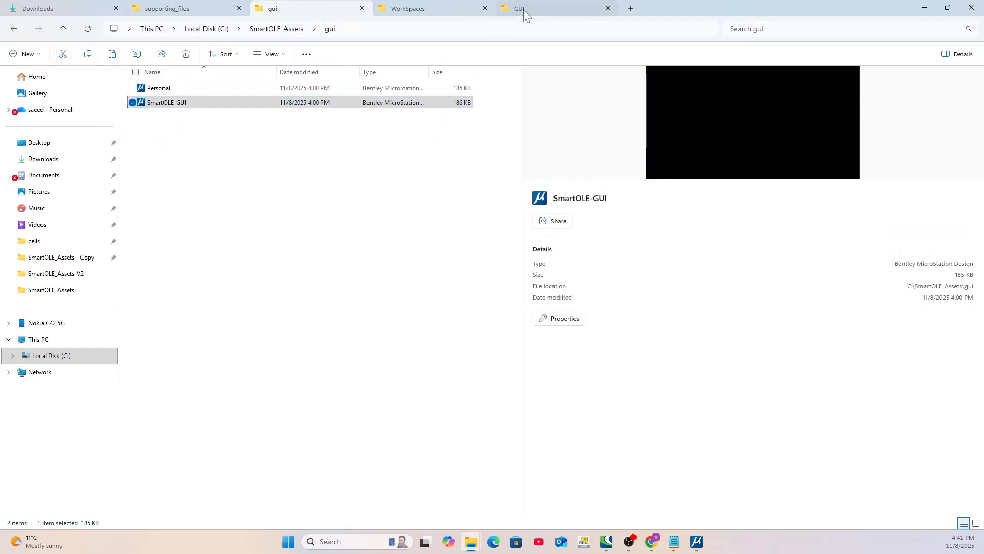
pyautogui.click(113, 54)
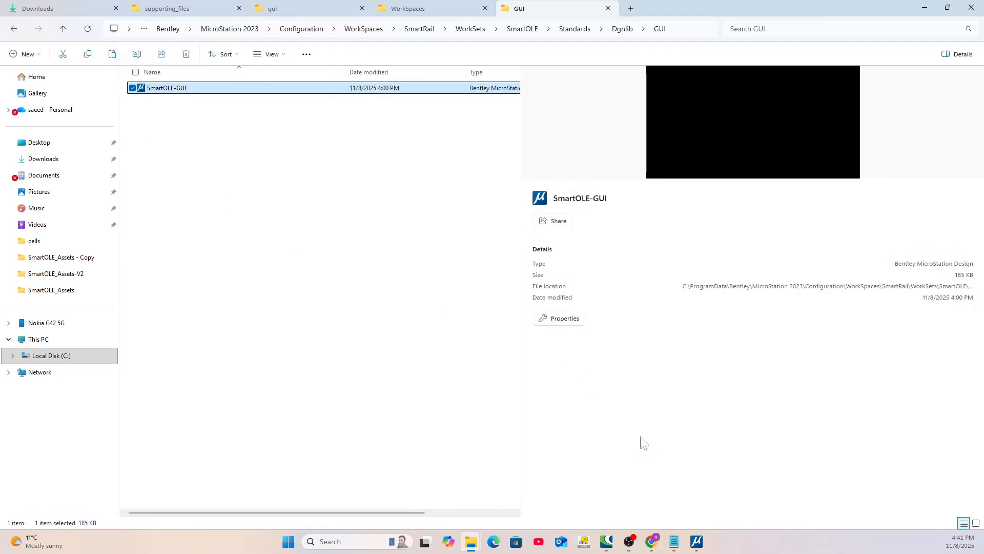
# Switch to MicroStation and create a new DGN file named FirstProject in the SmartOLE WorkSet
pyautogui.click(697, 543)
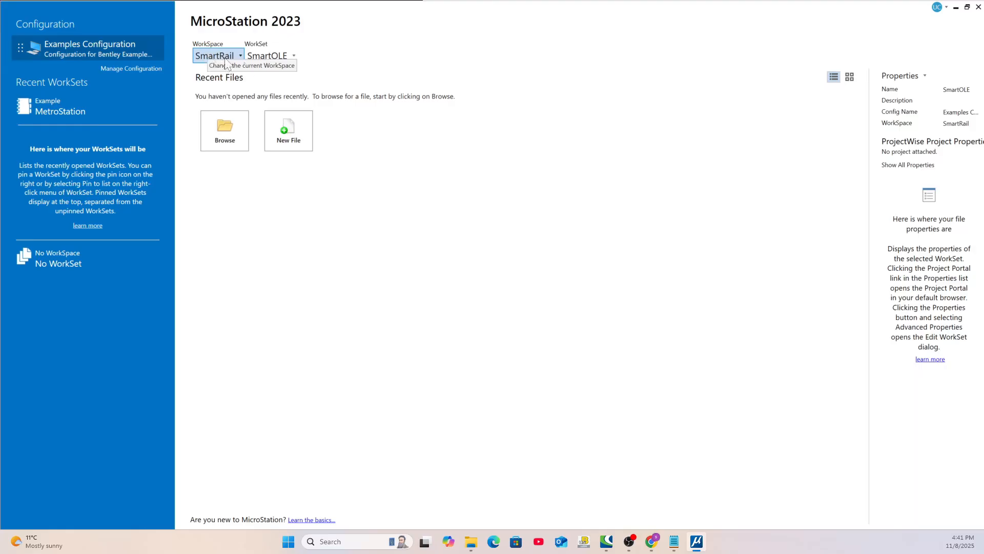
pyautogui.click(294, 130)
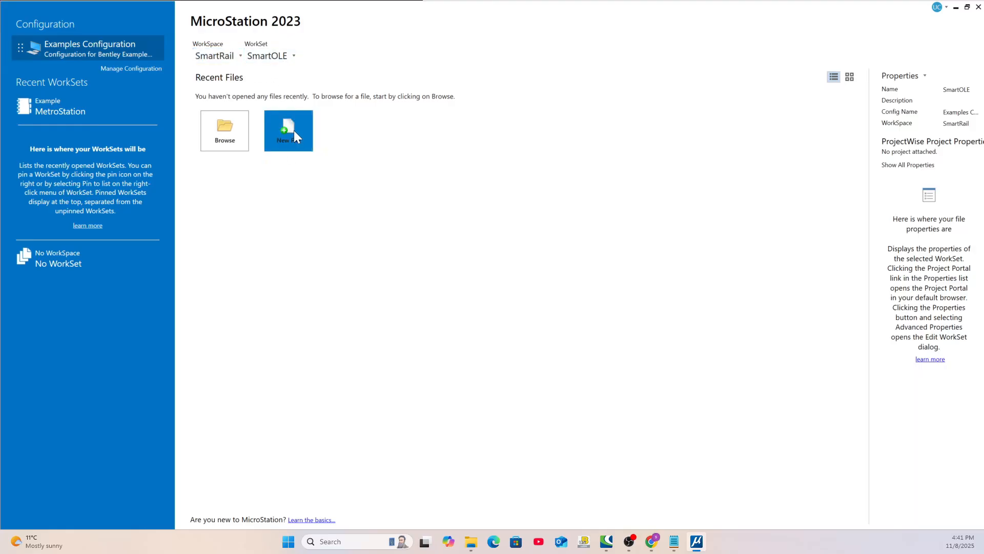
pyautogui.write('FirstProject')
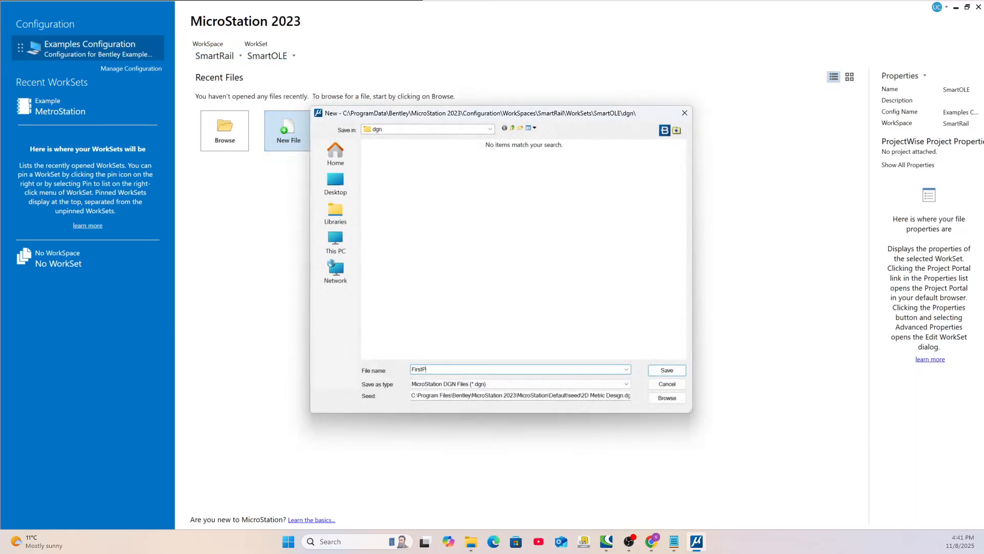
pyautogui.click(667, 370)
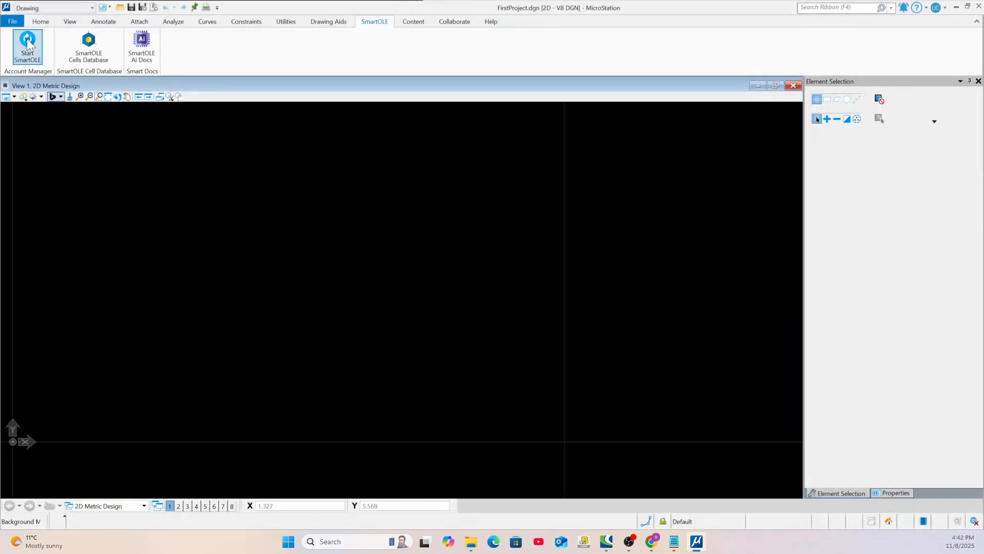
# Open the SmartOLE START dialog and choose the Drawing workflow
pyautogui.click(27, 44)
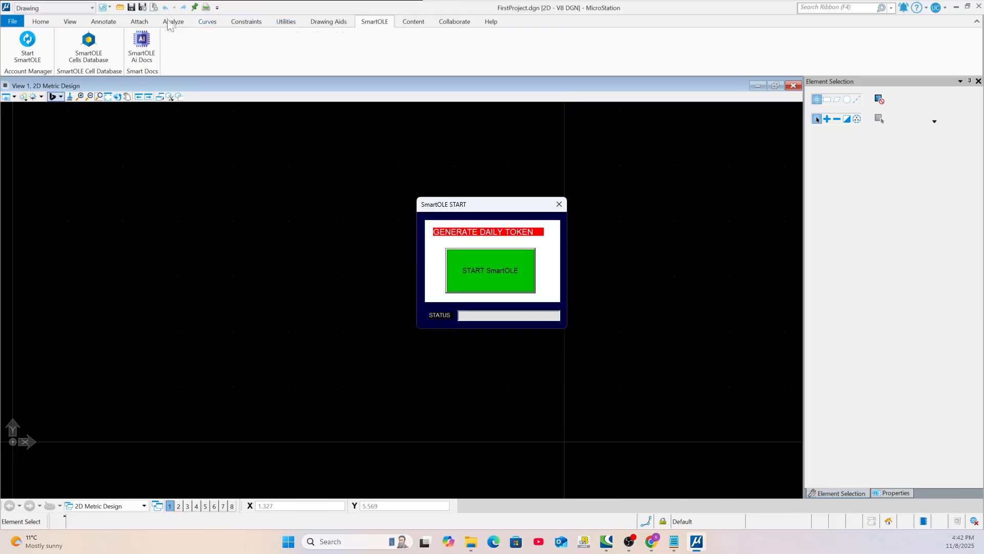
pyautogui.click(44, 10)
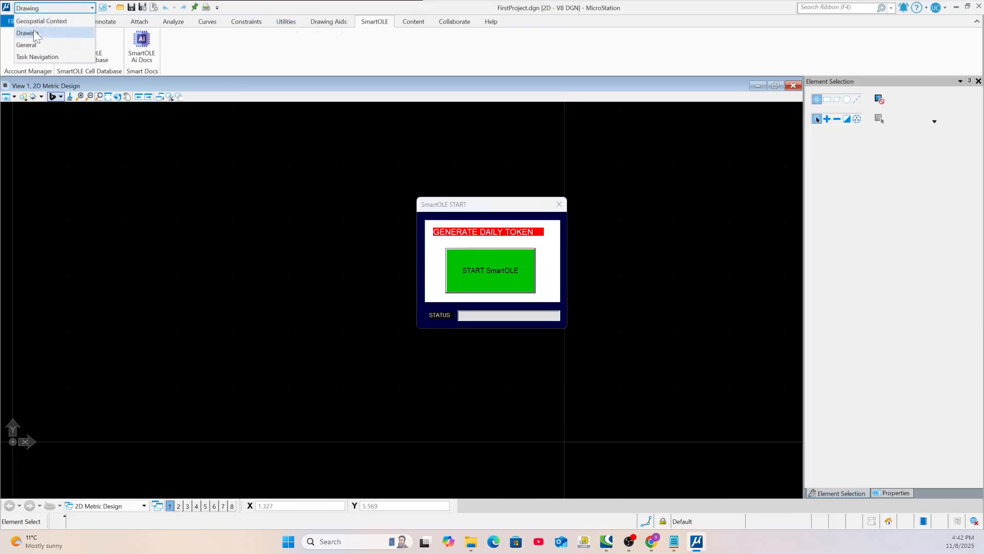
pyautogui.click(34, 35)
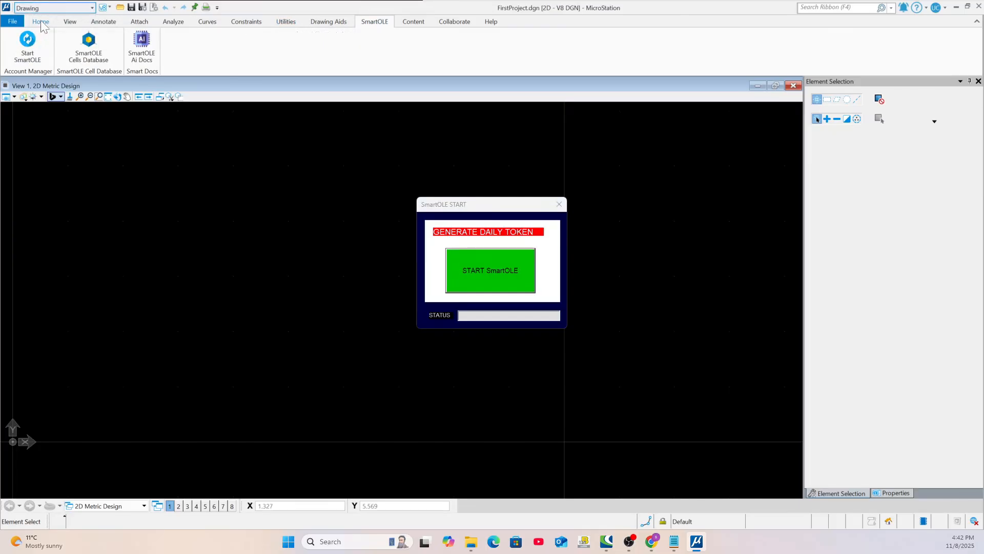
# Examine the VBA projects loaded in the VBA Manager, then close it and the SmartOLE START dialog
pyautogui.click(41, 23)
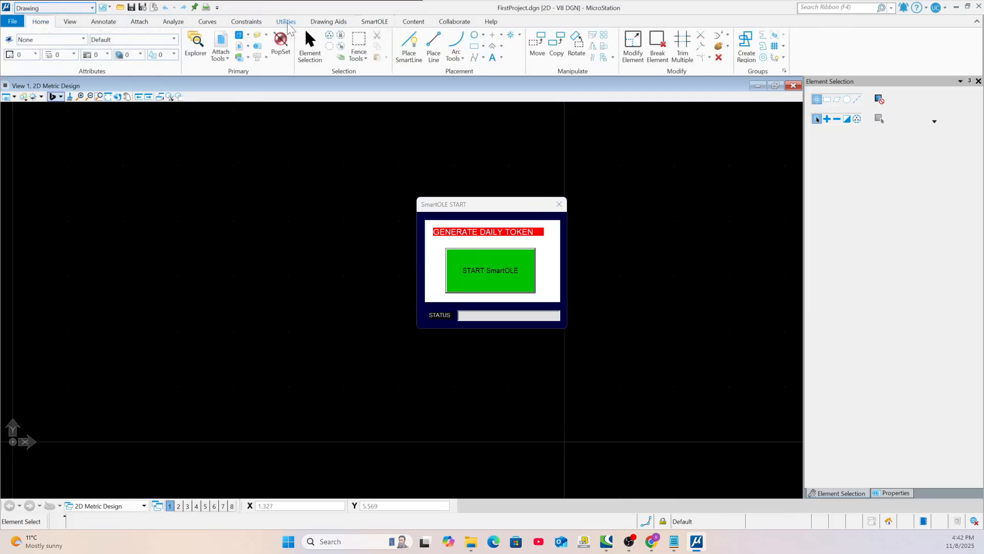
pyautogui.click(286, 21)
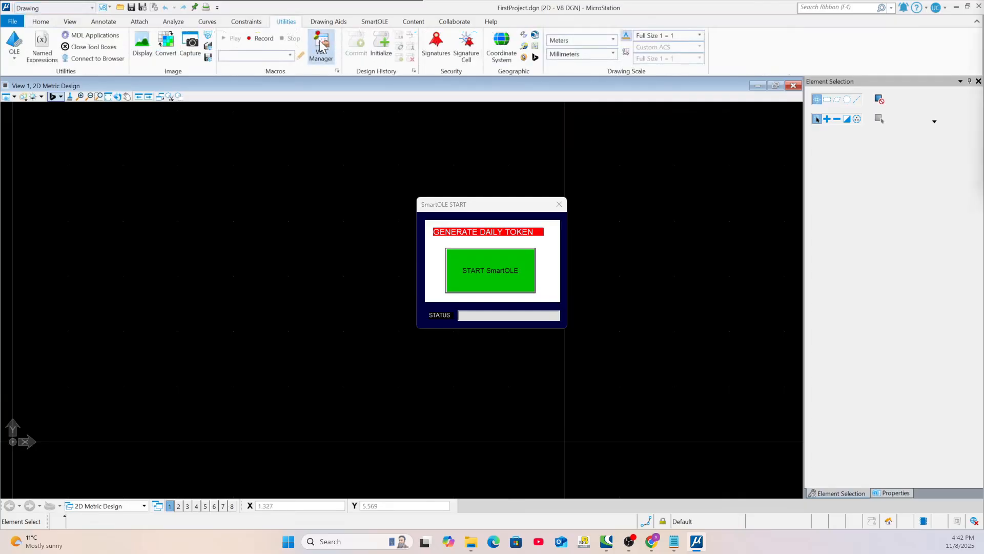
pyautogui.moveTo(983, 164); pyautogui.dragTo(230, 146)
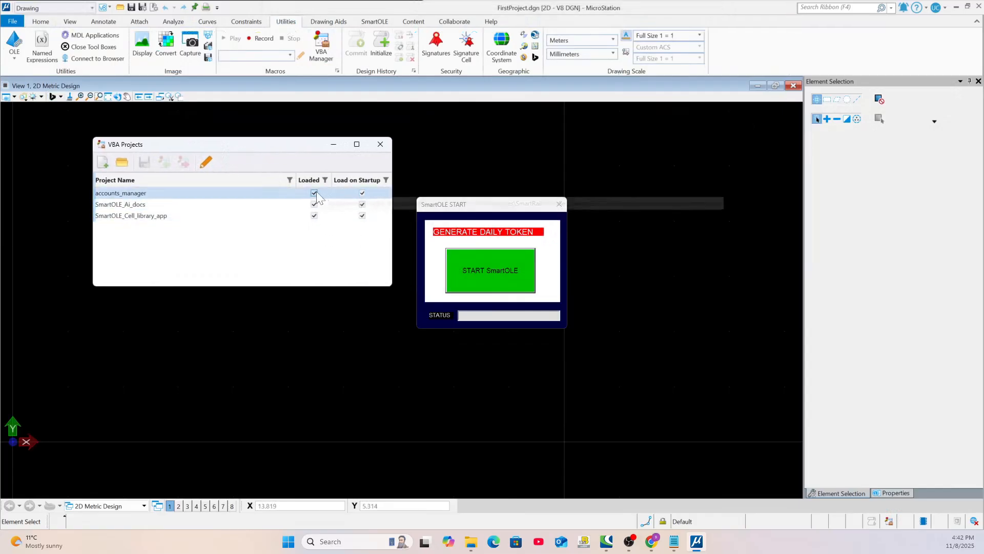
pyautogui.click(380, 144)
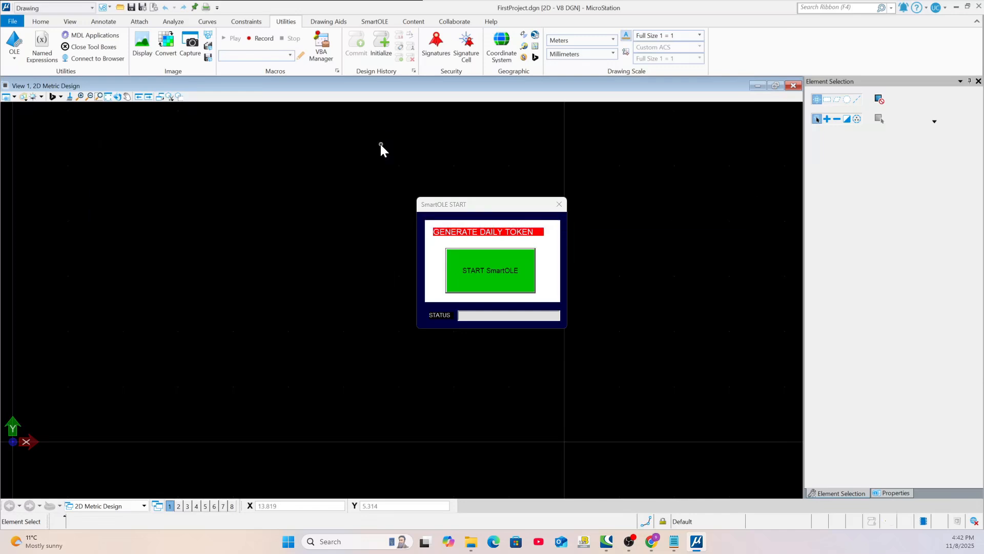
pyautogui.click(559, 204)
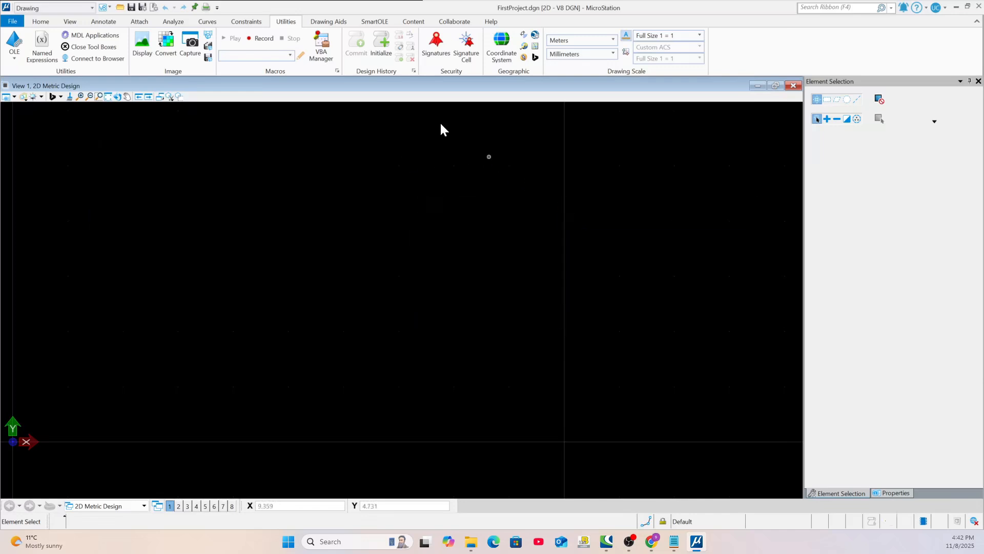
# Generate the daily token by starting SmartOLE, repeating the start once, and close the SmartOLE START dialog
pyautogui.click(381, 23)
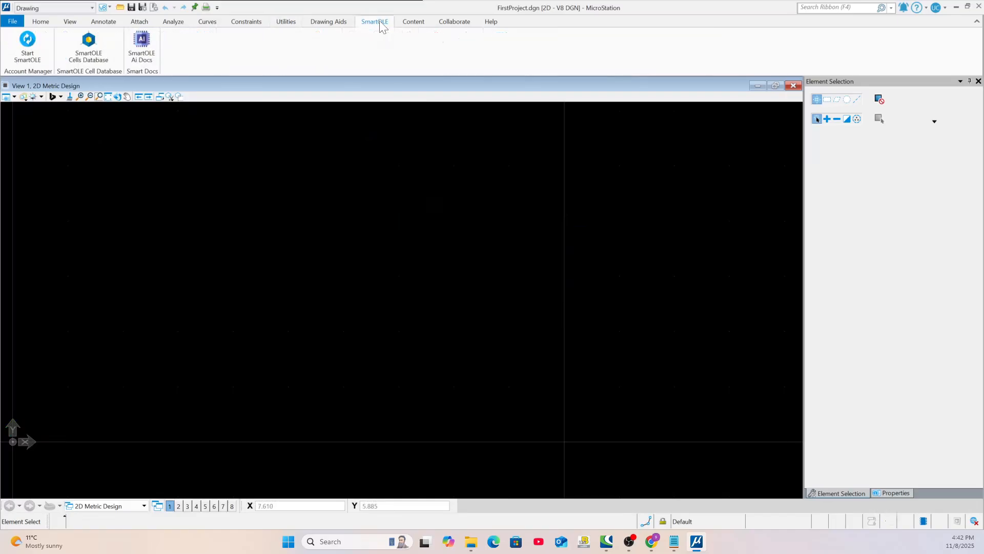
pyautogui.click(28, 50)
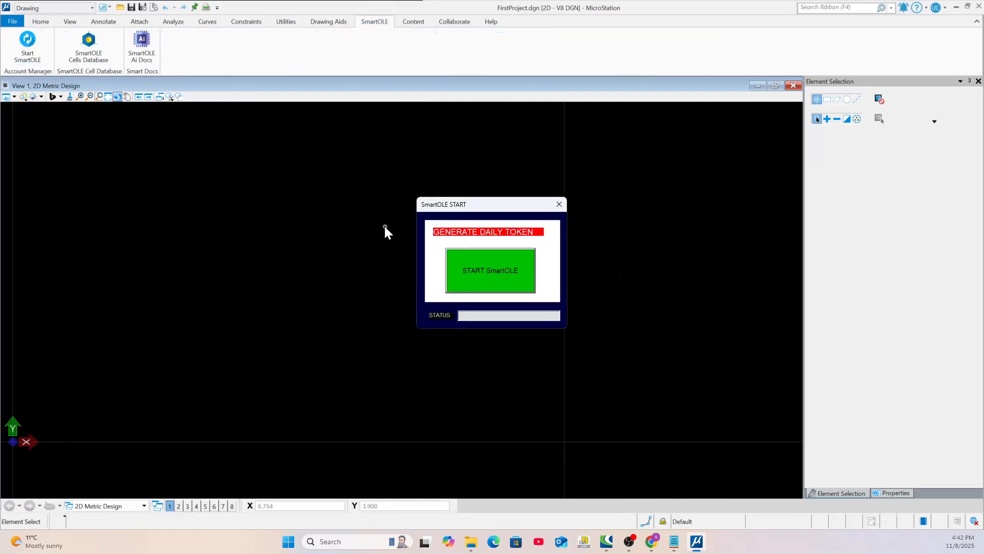
pyautogui.click(491, 269)
pyautogui.click(557, 204)
pyautogui.click(37, 45)
pyautogui.click(492, 276)
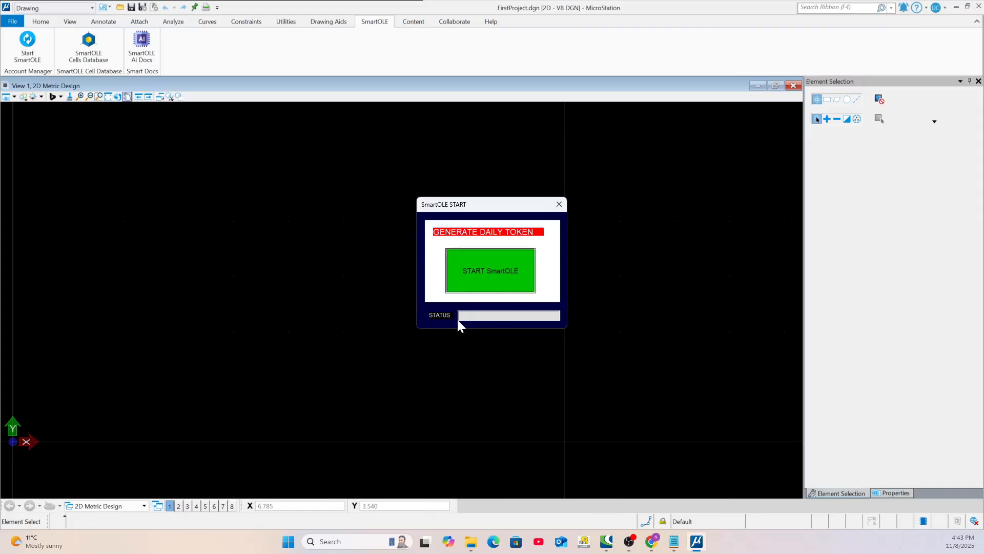
pyautogui.click(560, 204)
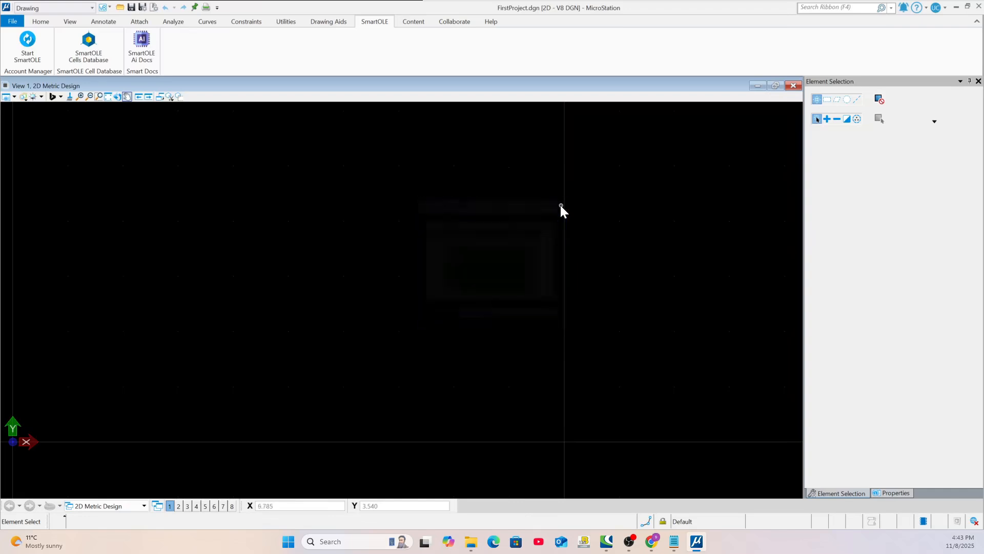
# Open the SmartOLE Cells Database, search the LAYOUT CELLS design range for "stc" and select SINGLE TRACK CANTILEVER STC
pyautogui.click(90, 49)
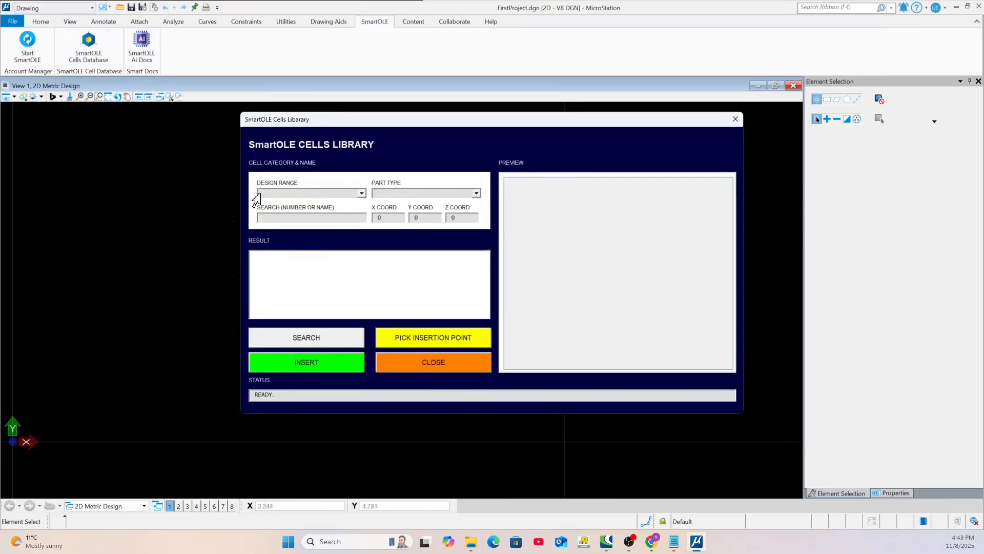
pyautogui.click(362, 194)
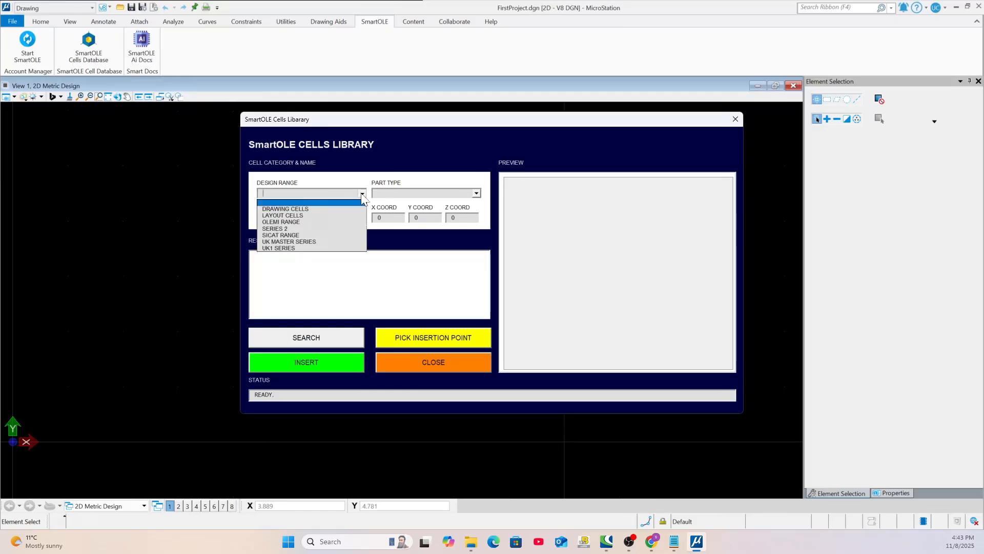
pyautogui.click(306, 216)
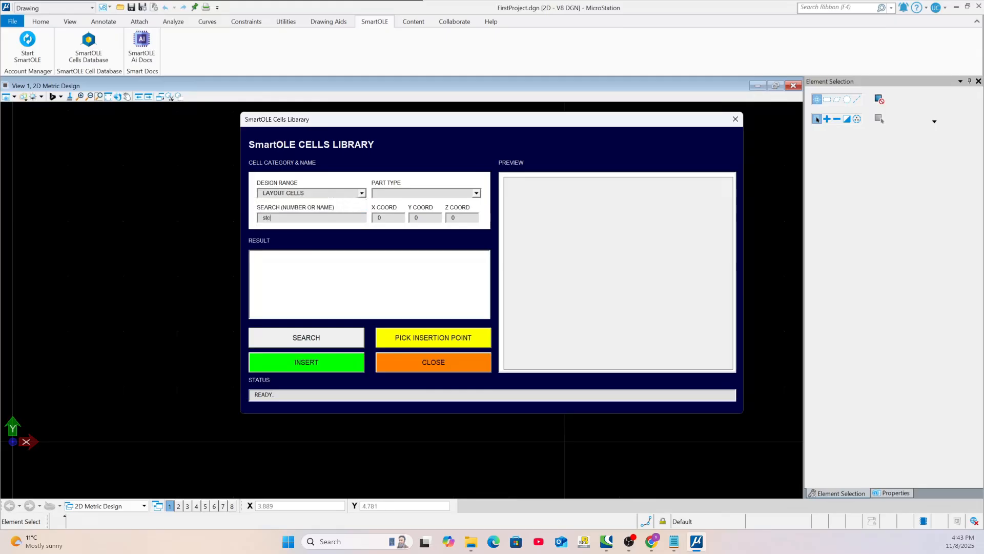
pyautogui.click(334, 330)
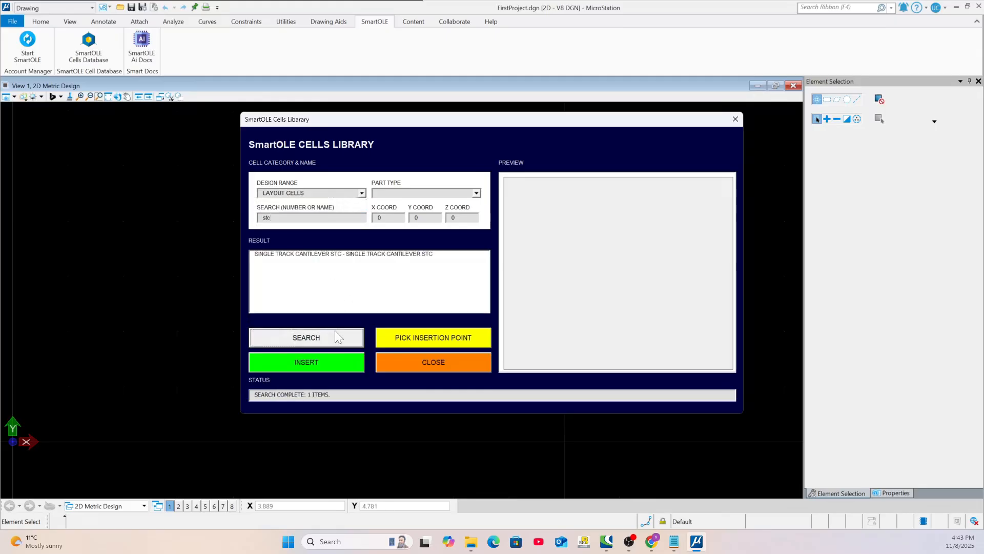
pyautogui.click(292, 255)
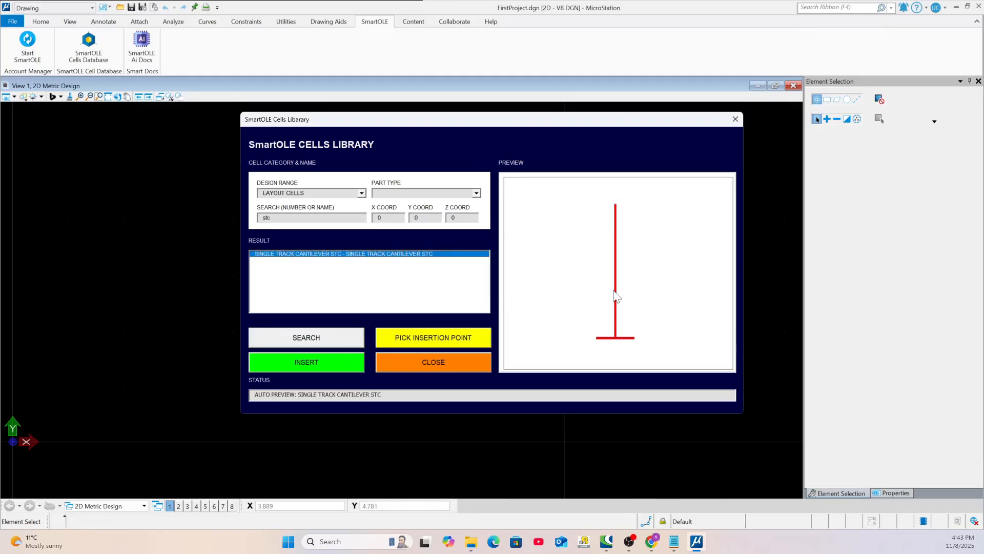
# Insert the selected single track cantilever cell at a picked point near the drawing origin, about X 1.427, Y 1.585
pyautogui.click(431, 339)
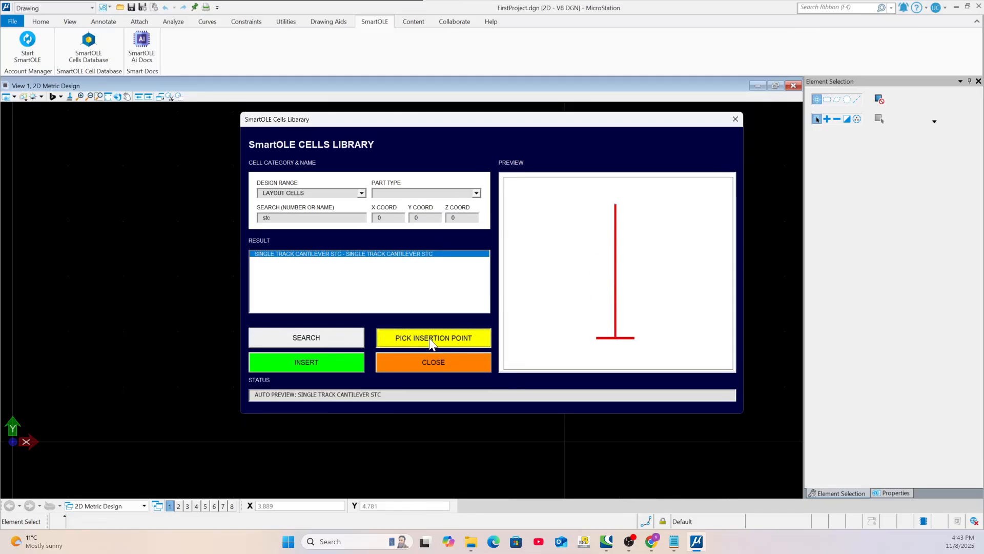
pyautogui.click(91, 352)
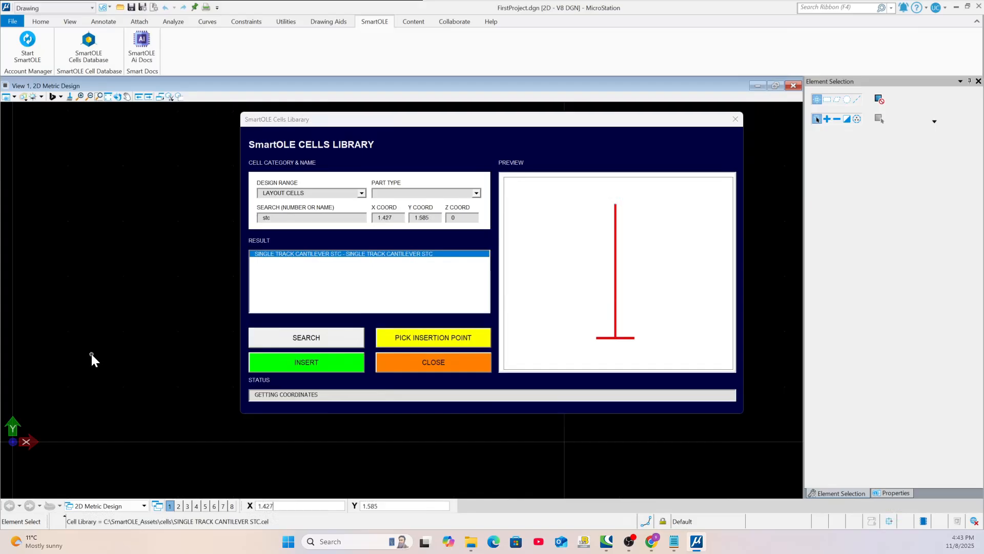
pyautogui.click(290, 368)
# Search the layout cells for "ttc" and preview TWIN TRACK CANTILEVER TTC
pyautogui.moveTo(280, 219); pyautogui.dragTo(203, 220)
pyautogui.write('ttc')
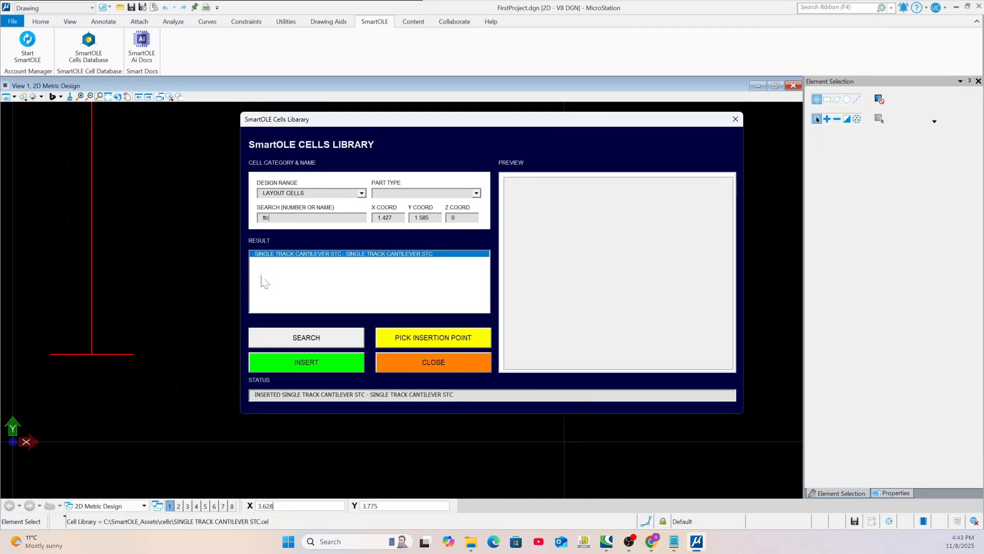
pyautogui.click(306, 342)
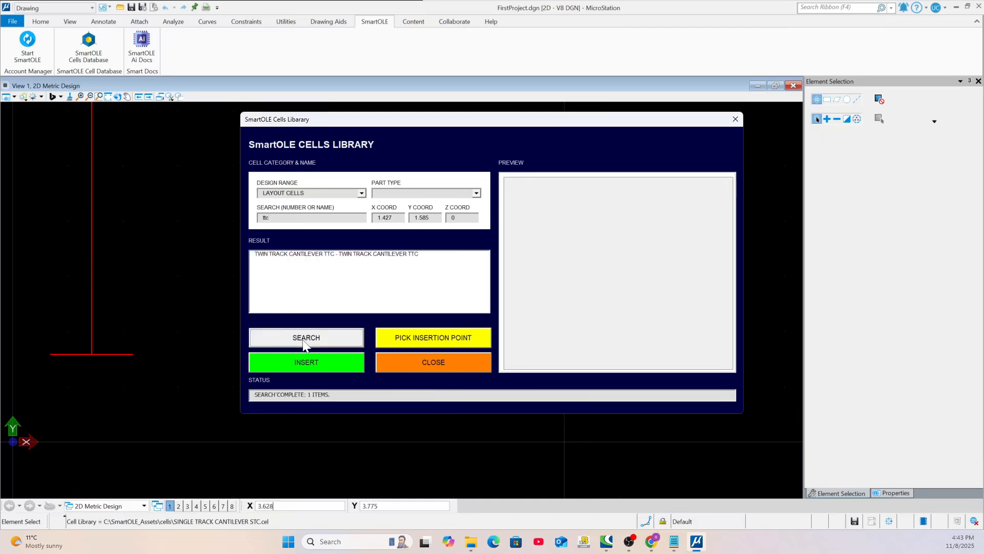
pyautogui.click(309, 254)
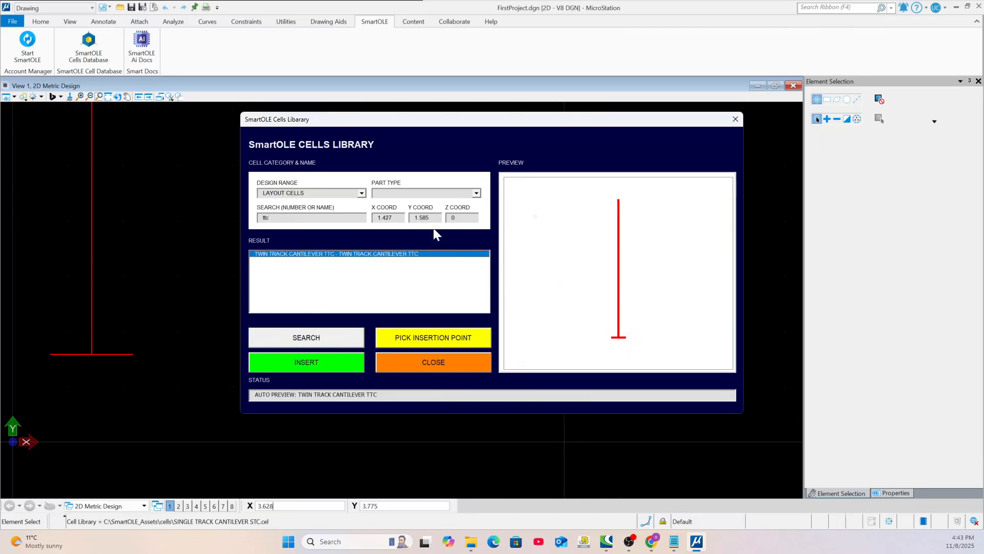
pyautogui.scroll(-4, 103, 328)
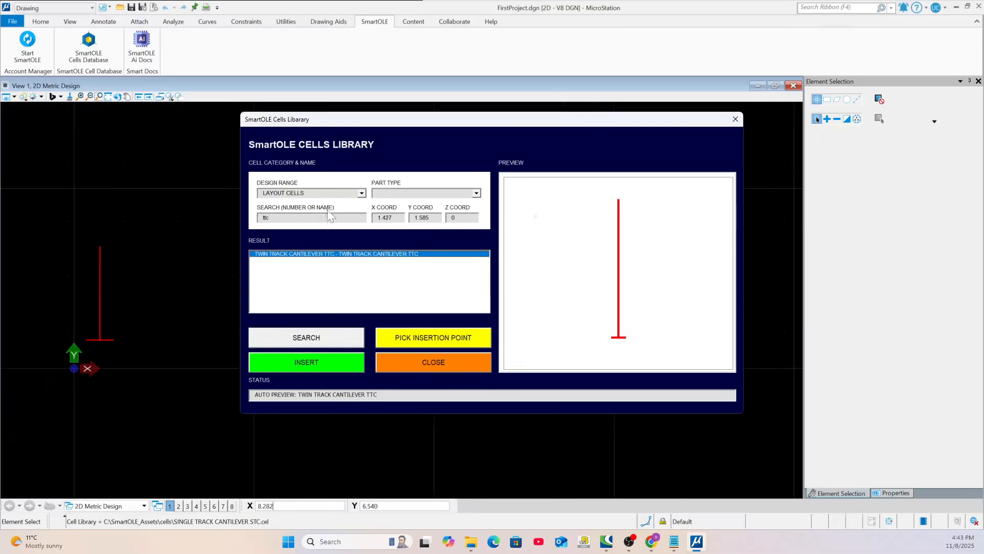
# Change the design range to UK MASTER SERIES and search it for "ttc"
pyautogui.click(362, 192)
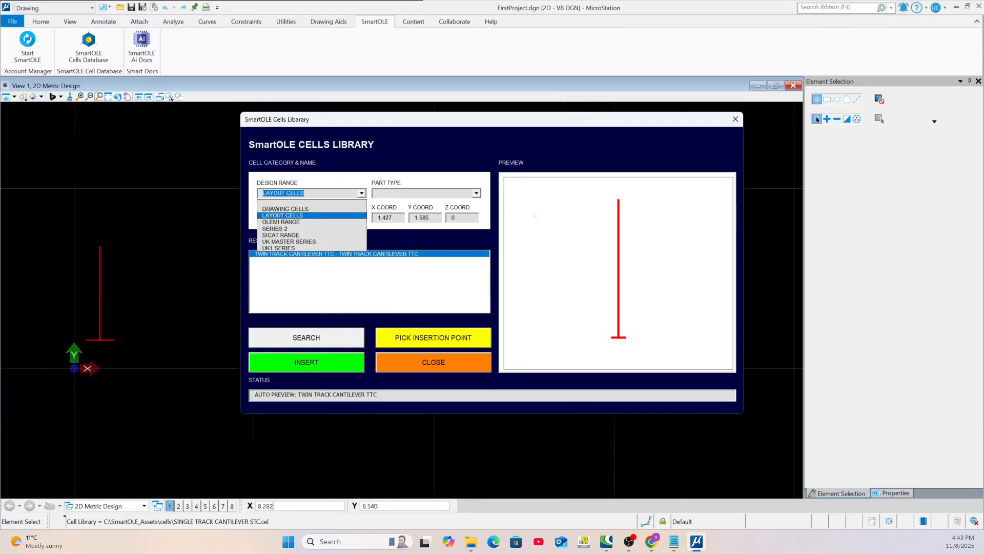
pyautogui.click(287, 243)
pyautogui.click(309, 340)
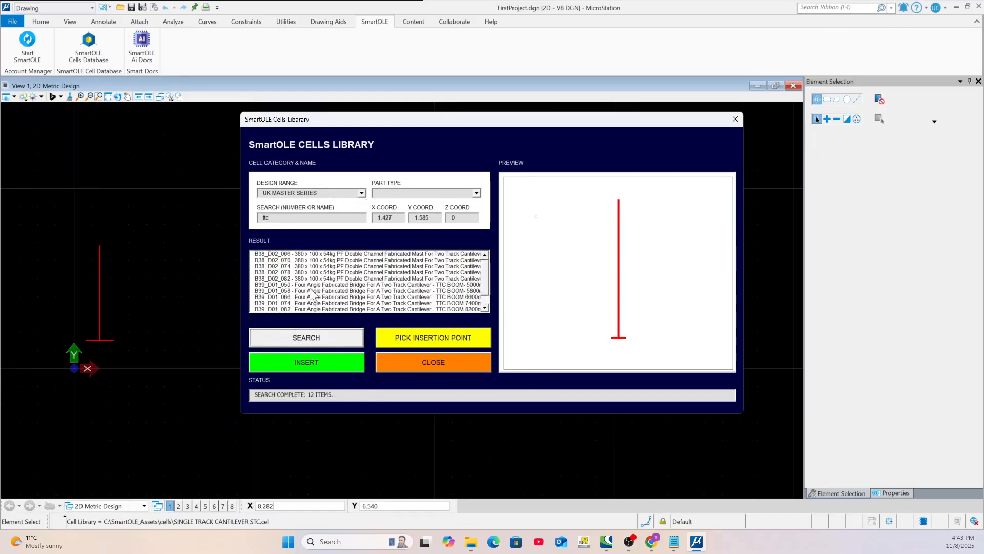
# Preview the two-track cantilever bridge cells B39_D01_050 and B39_D01_090 and the mast cells B38_D02_070 and B38_D02_082
pyautogui.click(311, 285)
pyautogui.scroll(-1, 444, 287)
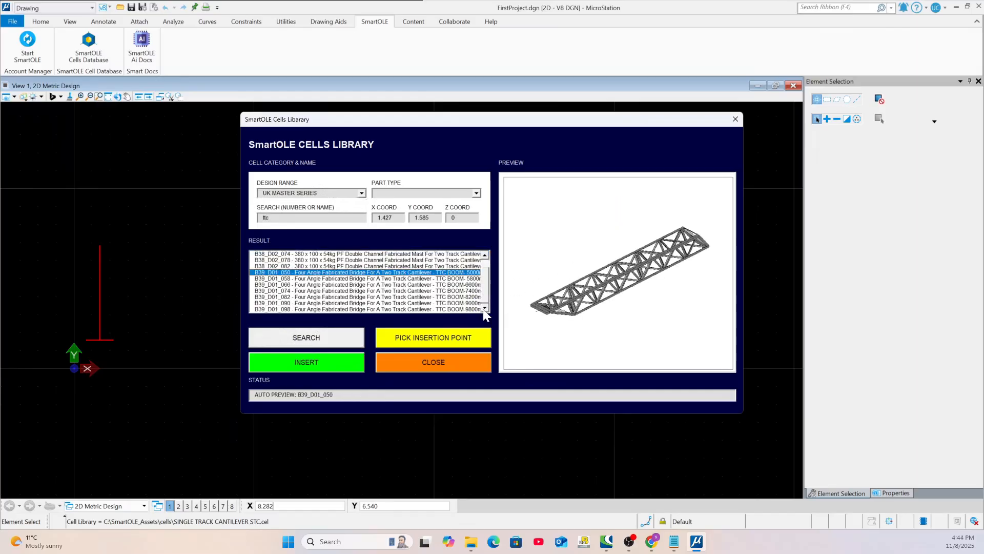
pyautogui.click(444, 303)
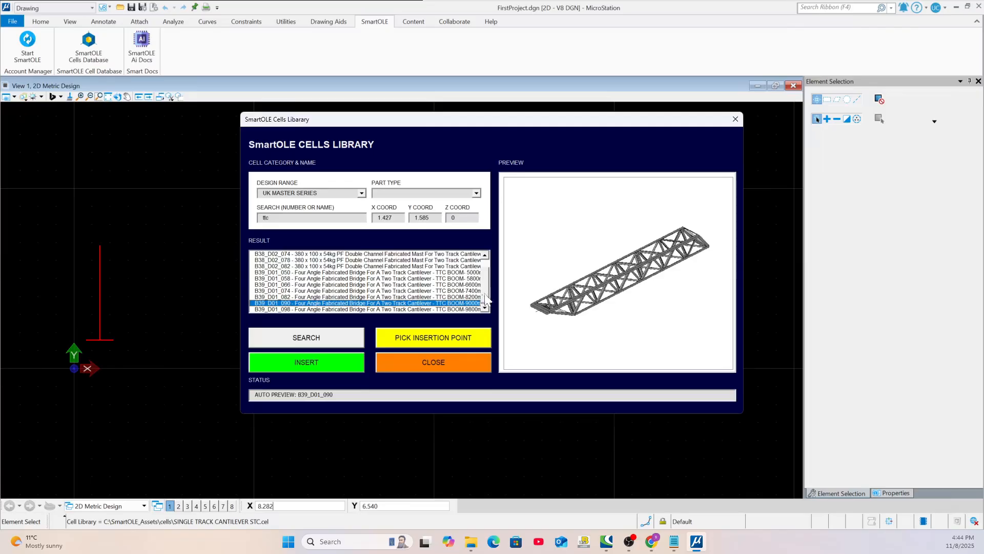
pyautogui.scroll(1, 484, 269)
pyautogui.click(446, 261)
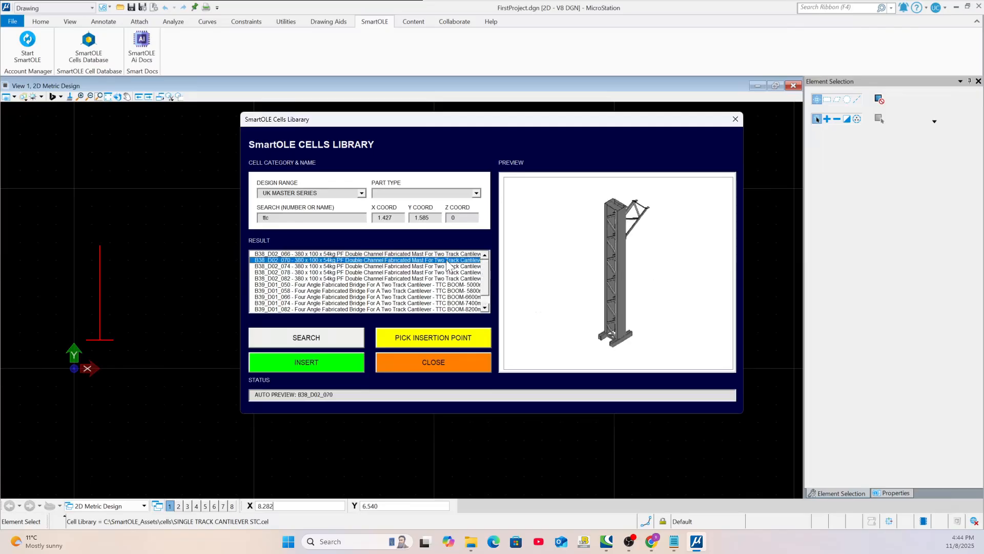
pyautogui.click(423, 279)
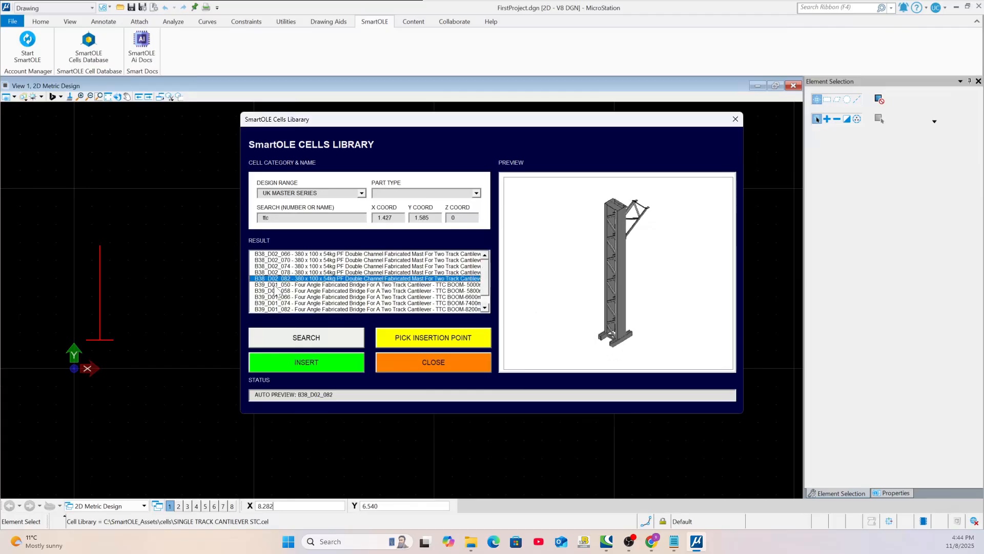
# Set the part type to BOOM and search the UK MASTER SERIES range for "ttc" again
pyautogui.click(271, 218)
pyautogui.click(477, 194)
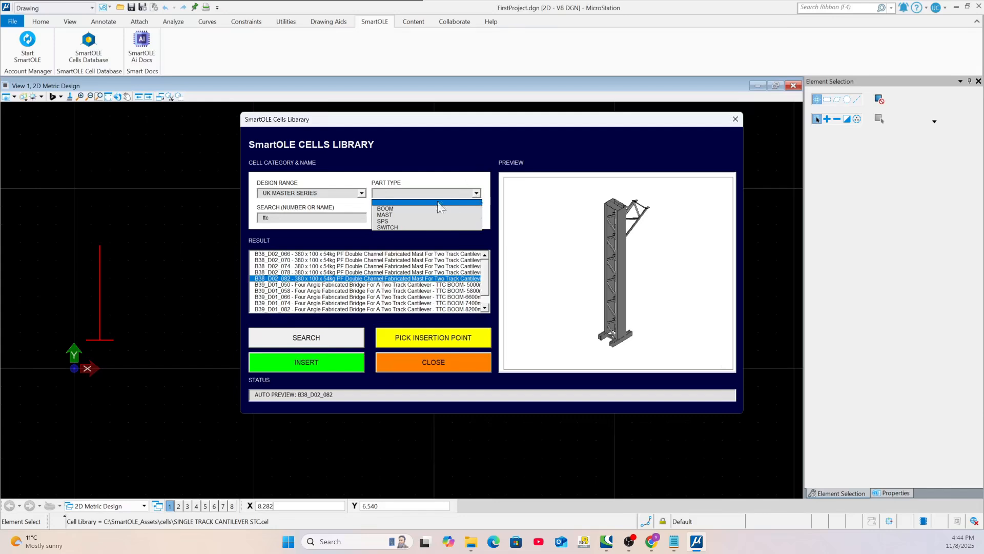
pyautogui.click(390, 209)
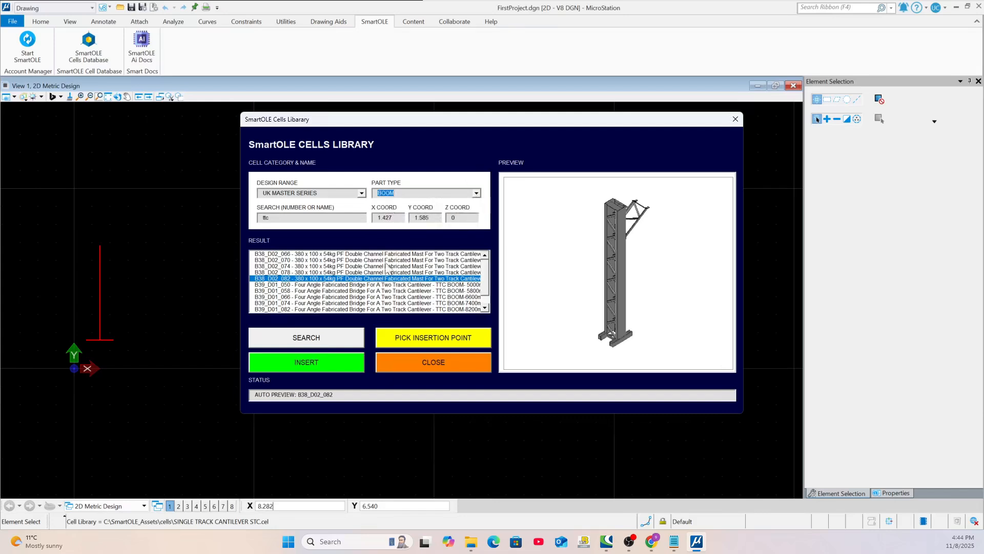
pyautogui.click(326, 341)
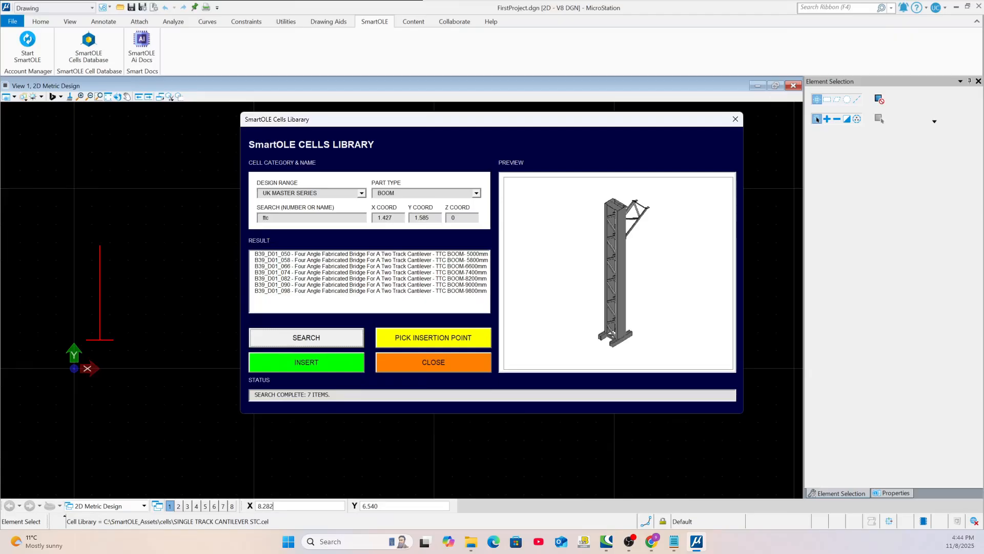
# Select the existing "ttc" search term for editing
pyautogui.moveTo(272, 218); pyautogui.dragTo(254, 217)
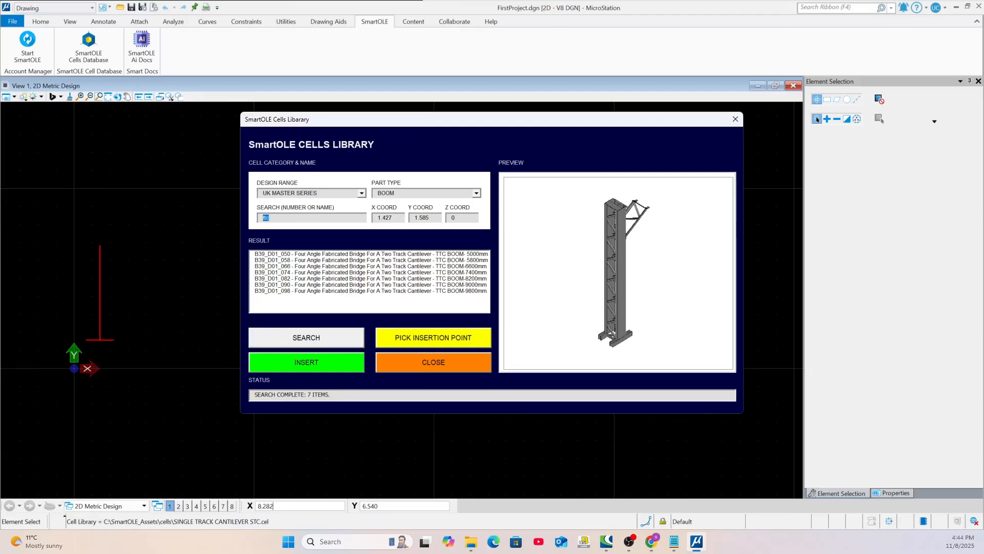